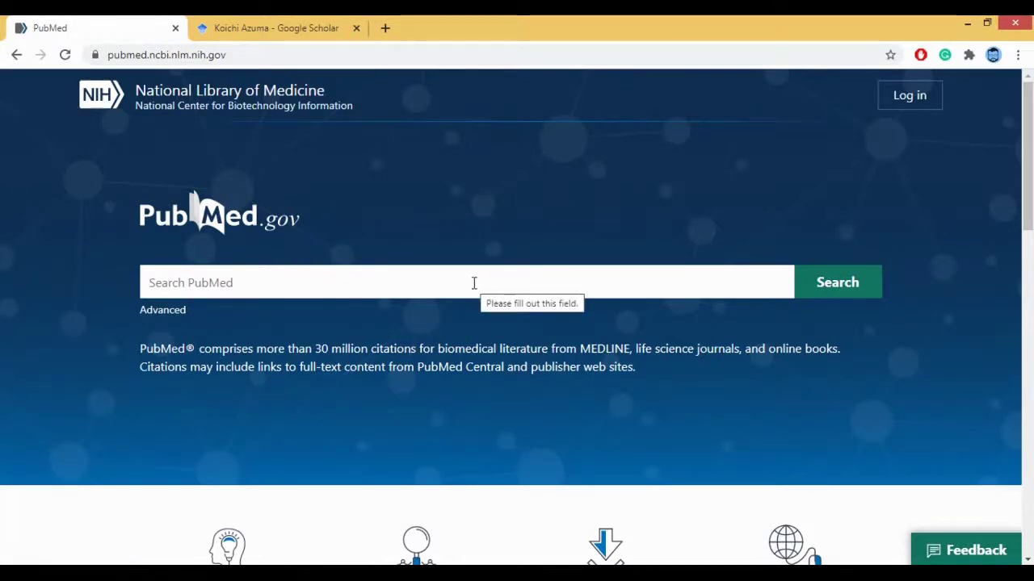
# Step: Search PubMed for 'breast cancer' from the 'cancer' autocomplete and browse the 414,799 results
pyautogui.click(341, 283)
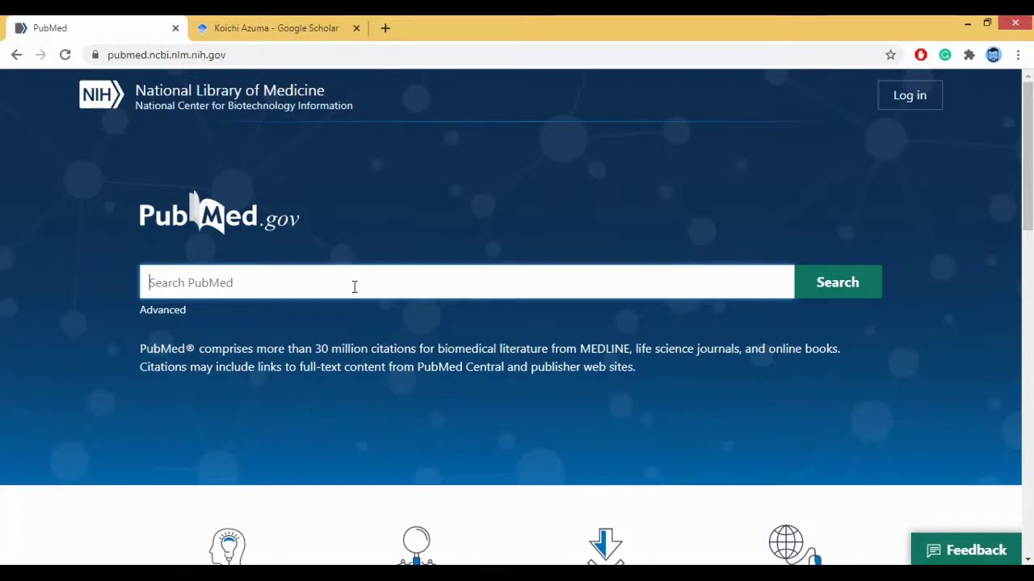
pyautogui.write('cancer')
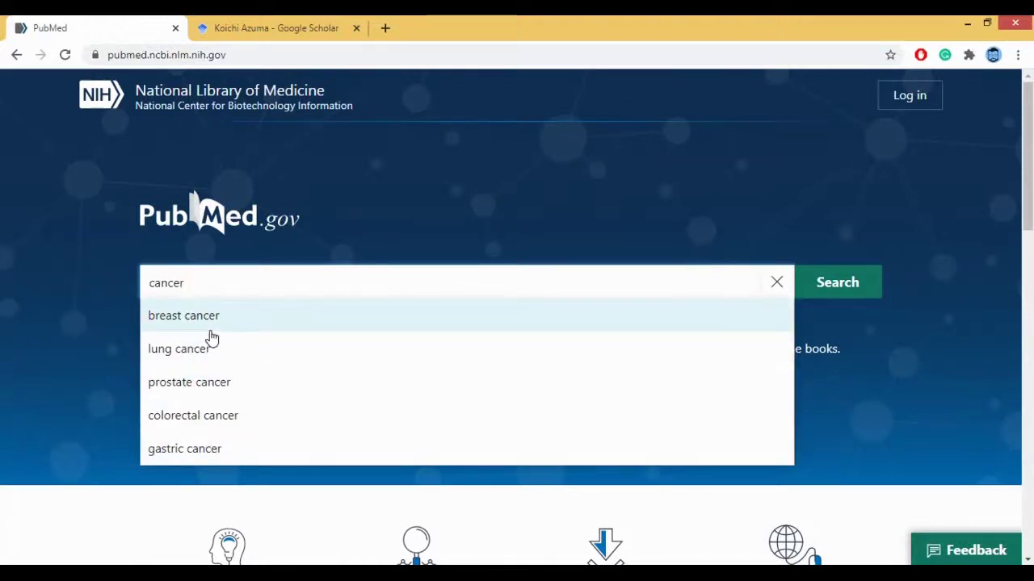
pyautogui.click(210, 332)
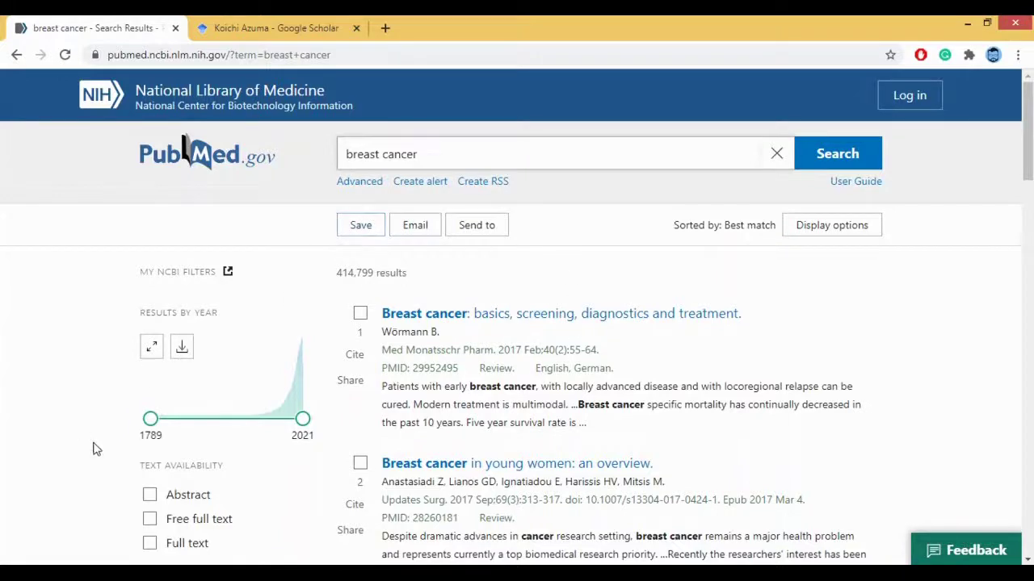
pyautogui.scroll(-5, 595, 331)
pyautogui.scroll(-8, 595, 331)
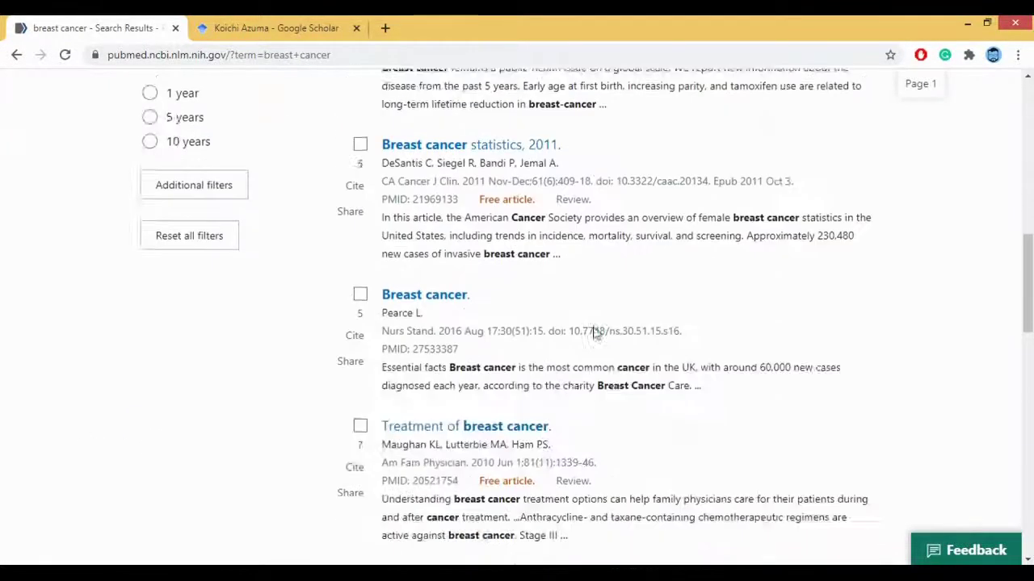
pyautogui.scroll(-8, 595, 331)
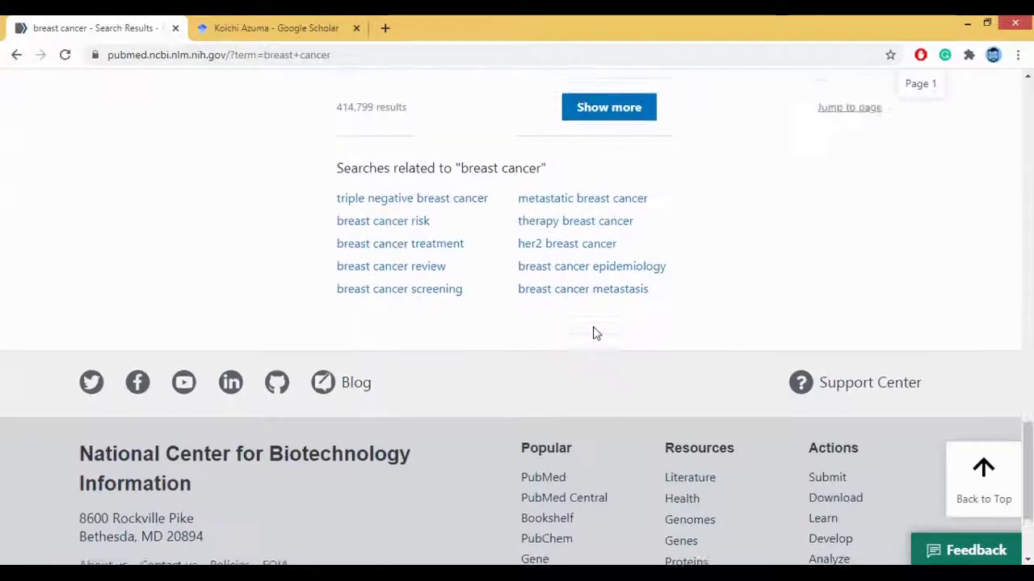
pyautogui.scroll(15, 596, 330)
pyautogui.scroll(5, 595, 331)
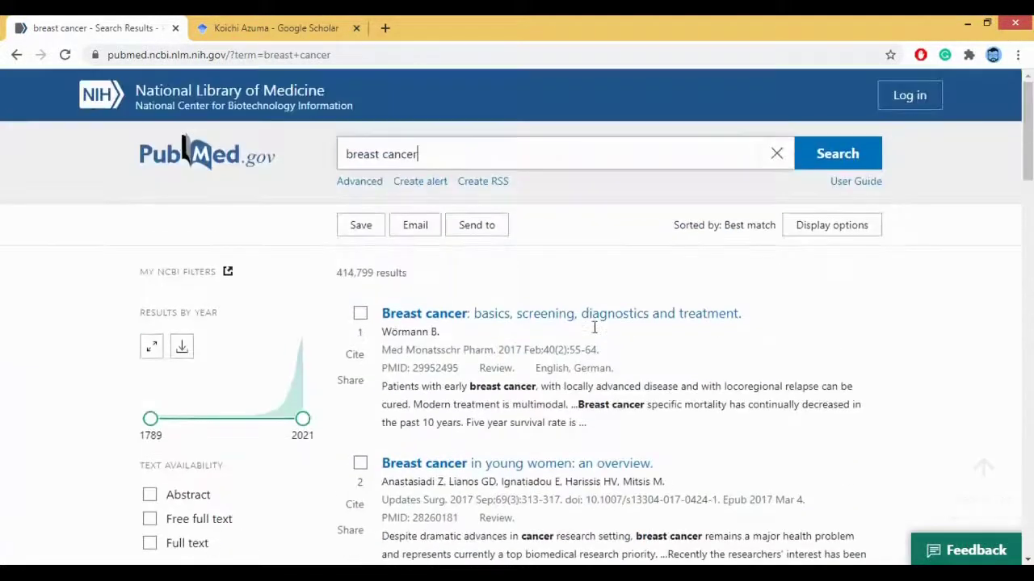
pyautogui.scroll(-10, 596, 330)
pyautogui.scroll(-6, 596, 331)
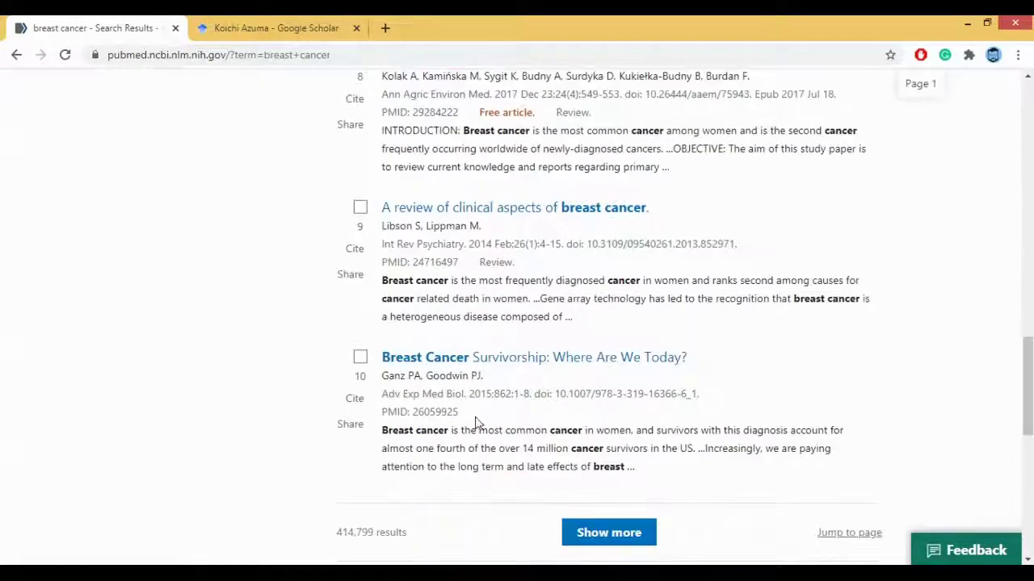
pyautogui.scroll(10, 475, 421)
pyautogui.scroll(5, 475, 421)
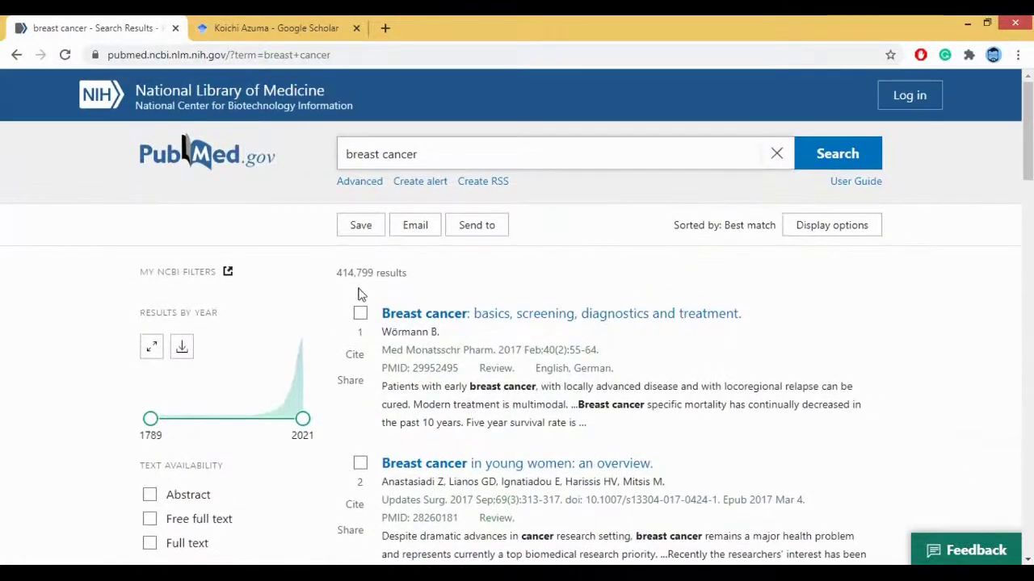
# Step: Highlight the 414,799 results count, then select the 'breast cancer' query to replace it
pyautogui.moveTo(340, 273); pyautogui.dragTo(404, 273)
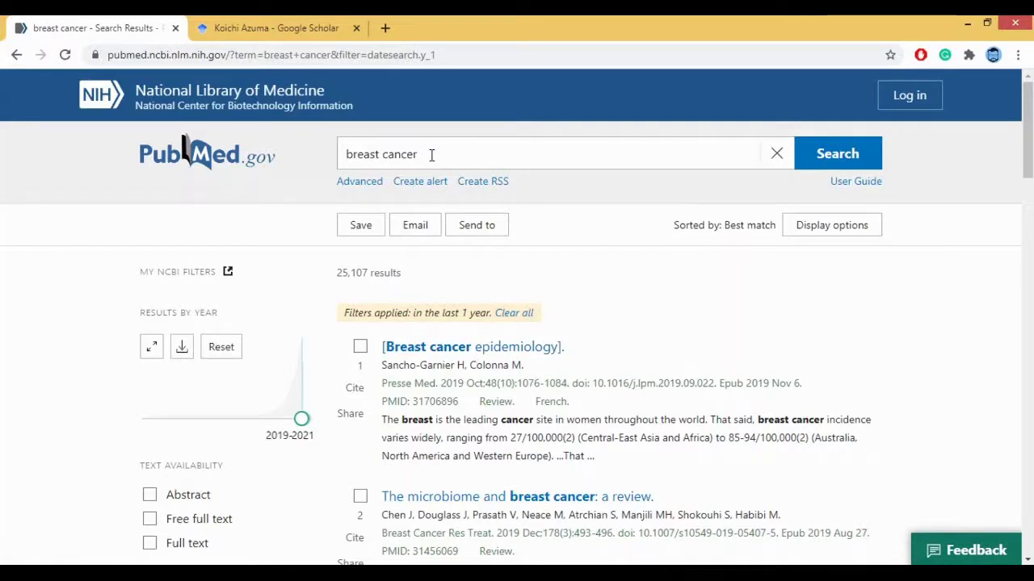
pyautogui.moveTo(431, 155); pyautogui.dragTo(235, 154)
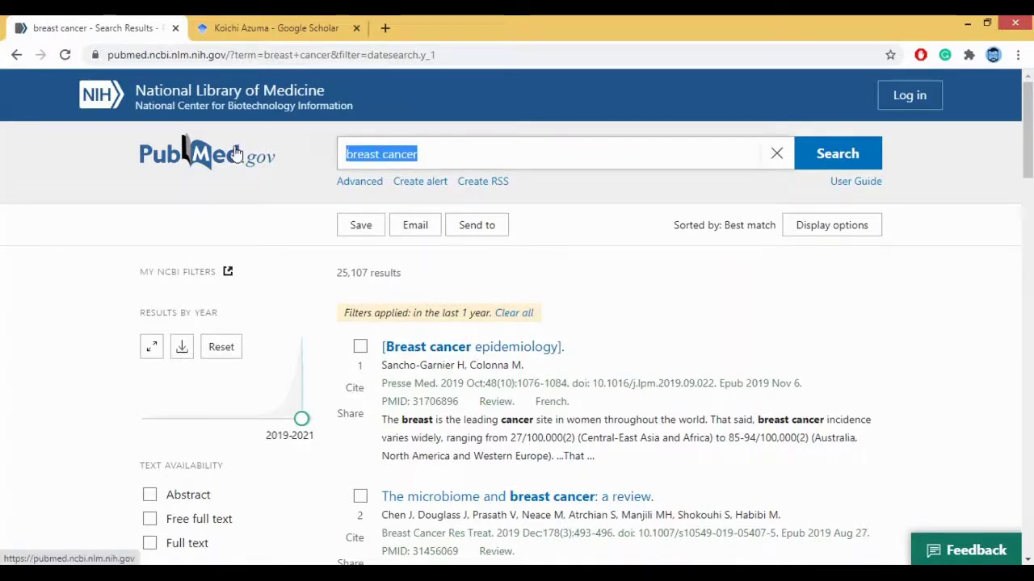
# Step: Replace the query with the 'nature reviews' suggestion and browse its 41,884 results
pyautogui.write('nature')
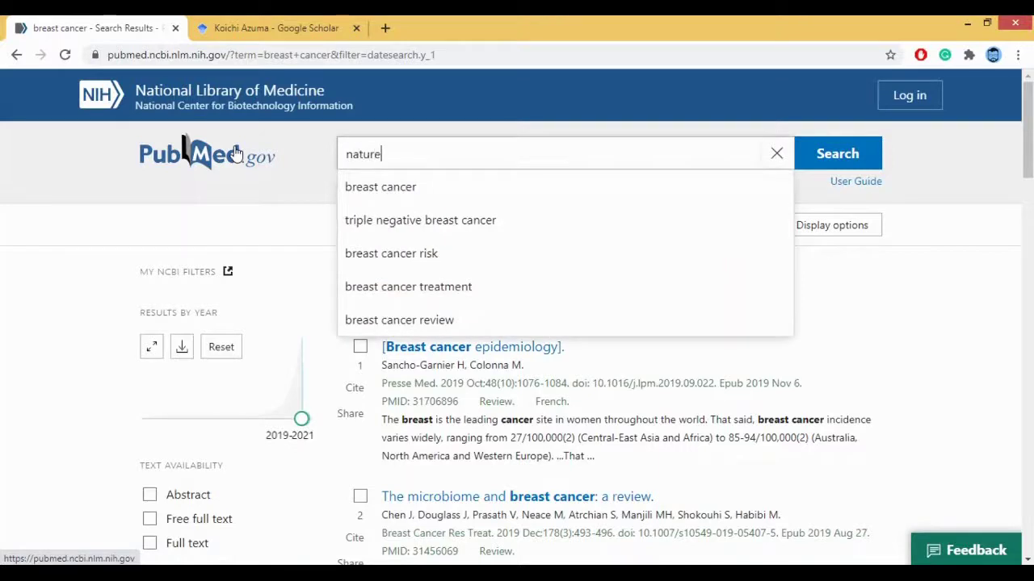
pyautogui.press('Down')
pyautogui.press('Down')
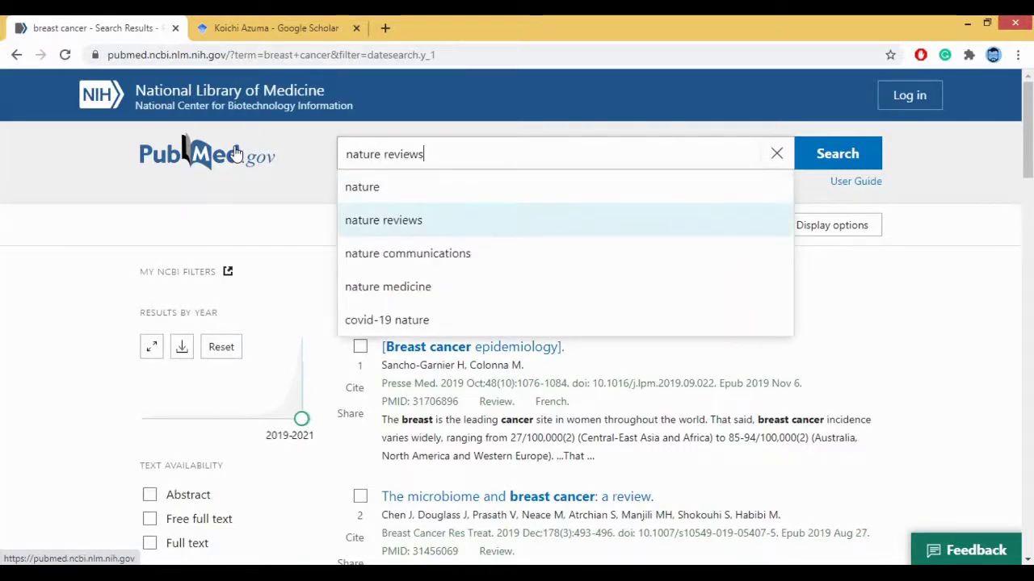
pyautogui.press('Return')
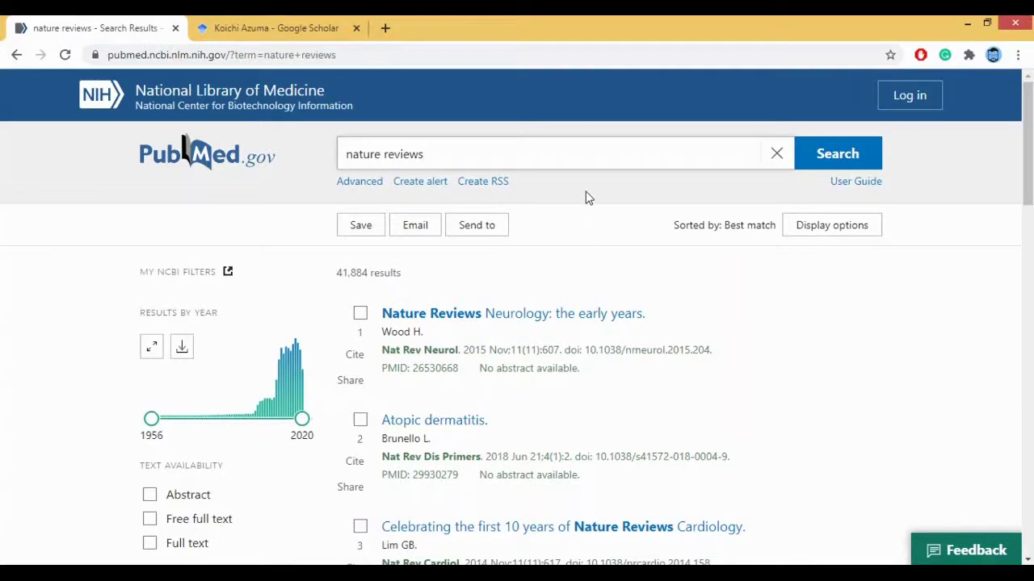
pyautogui.scroll(-1, 586, 194)
pyautogui.scroll(-5, 538, 267)
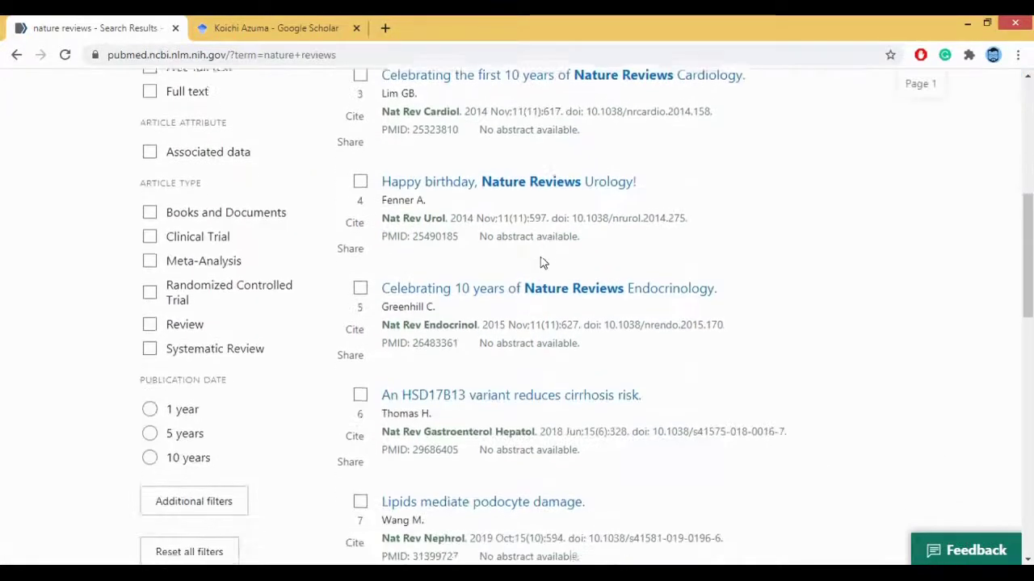
pyautogui.scroll(-6, 526, 233)
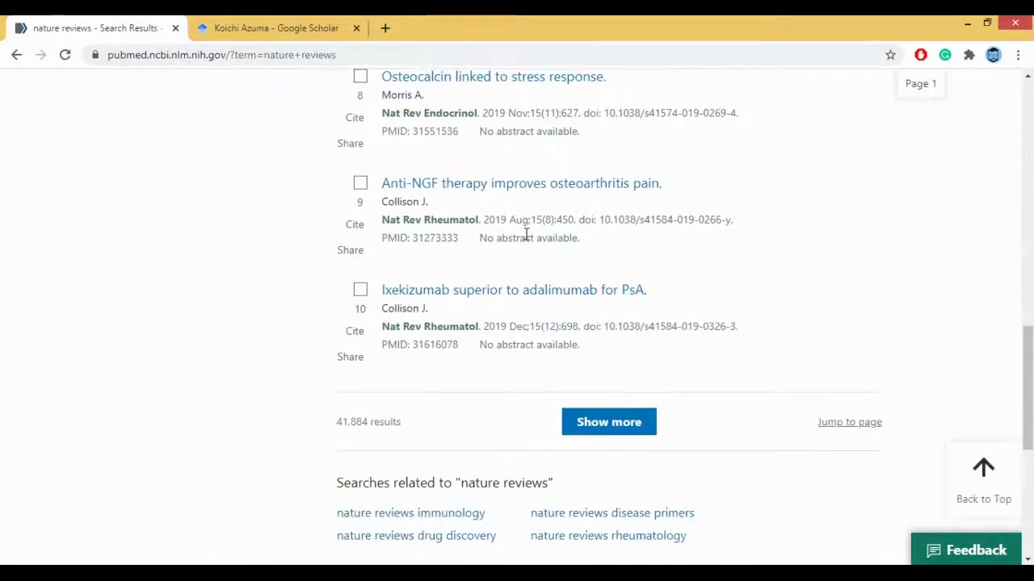
pyautogui.scroll(12, 526, 234)
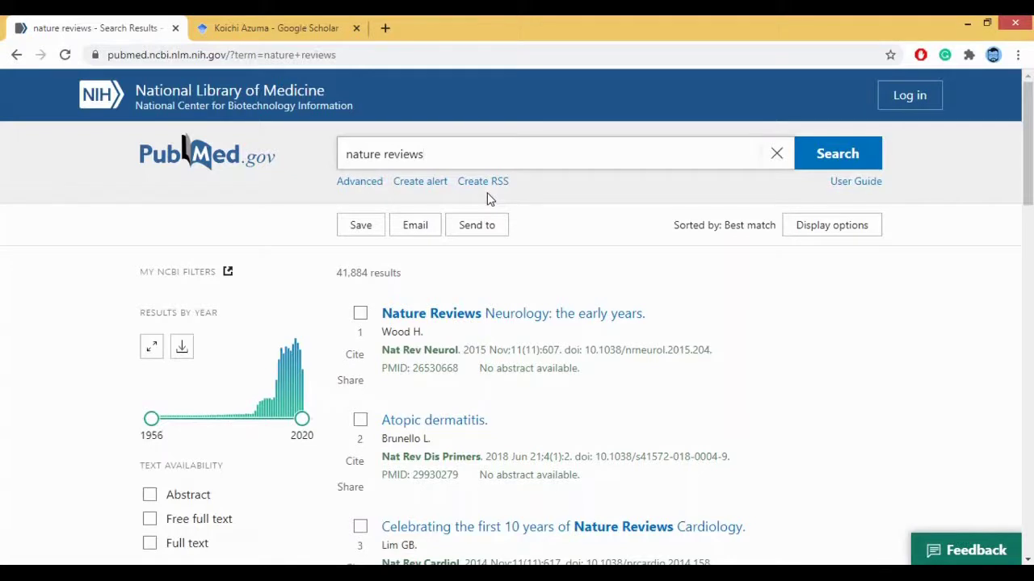
# Step: Replace the query with the author's full name and browse the 6 articles found
pyautogui.moveTo(446, 155); pyautogui.dragTo(260, 158)
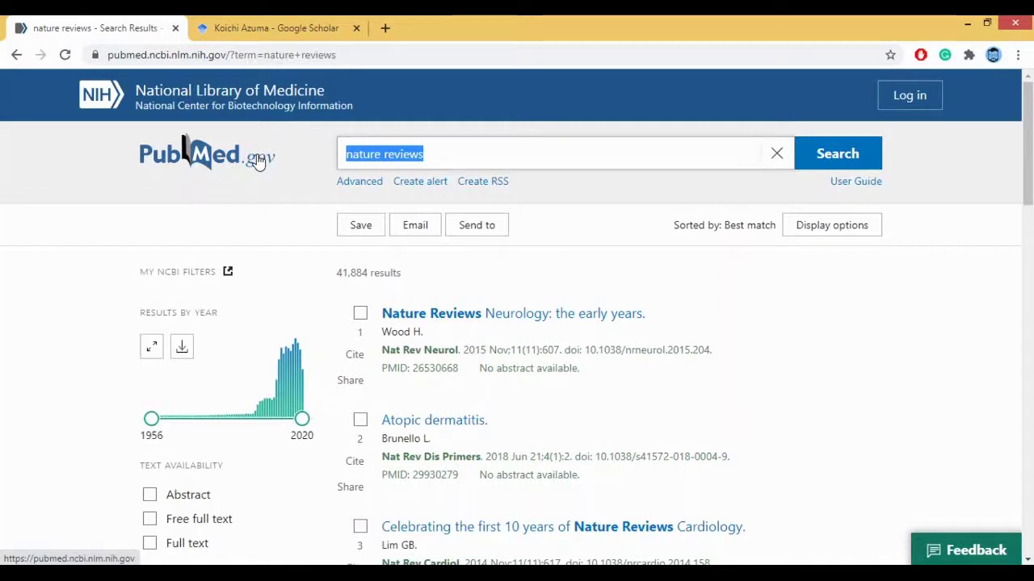
pyautogui.write('san')
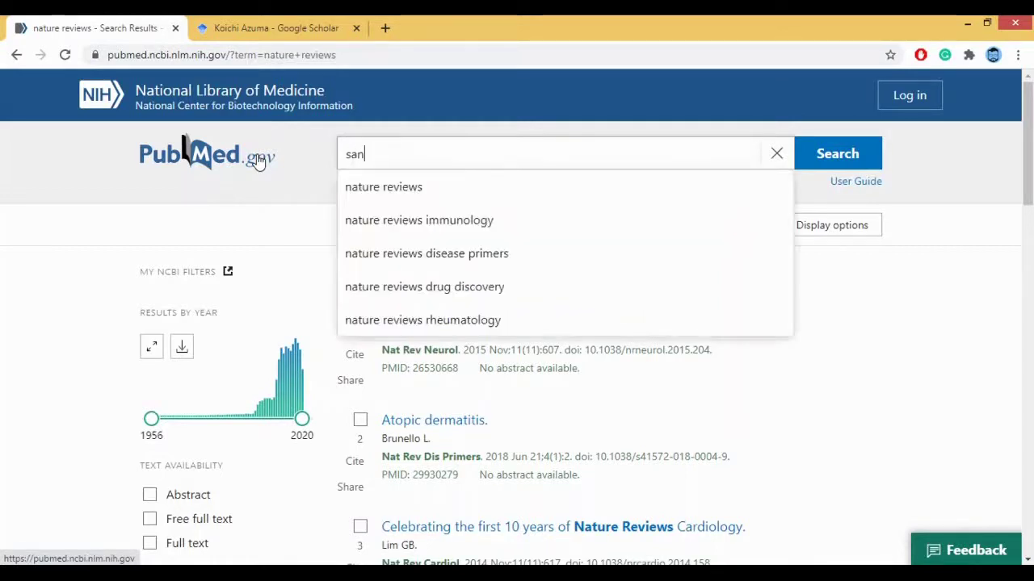
pyautogui.write('ket bapat')
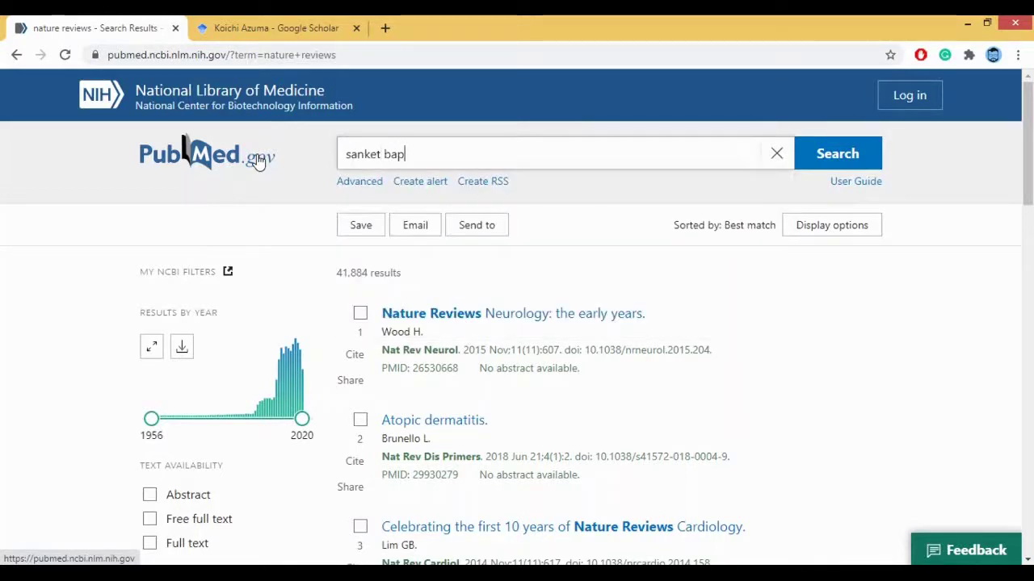
pyautogui.press('Return')
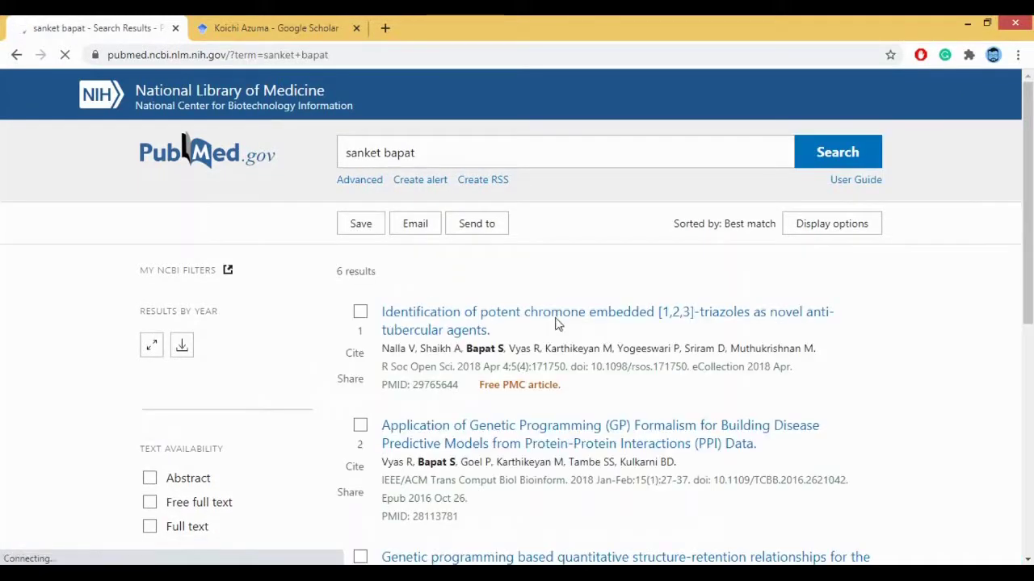
pyautogui.scroll(-2, 554, 259)
pyautogui.scroll(2, 485, 210)
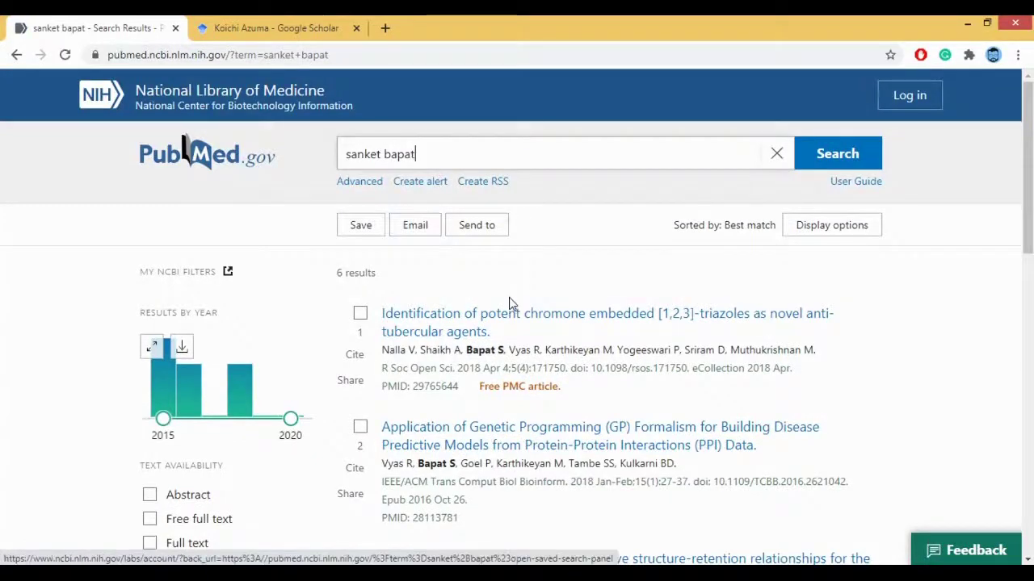
pyautogui.scroll(-2, 509, 303)
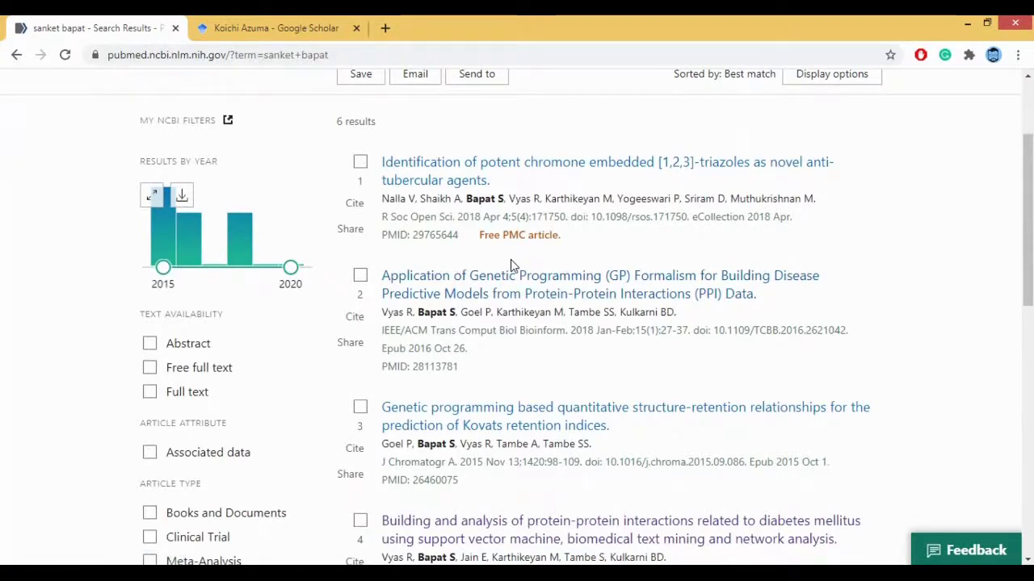
pyautogui.scroll(-2, 511, 265)
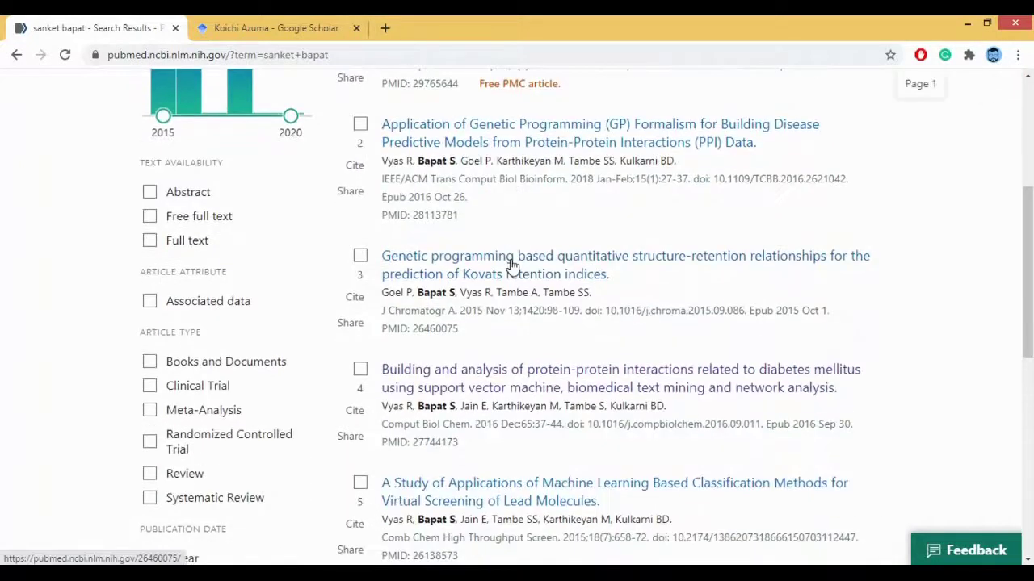
# Step: Open the 2016 diabetes protein-protein interactions record and select its title
pyautogui.click(525, 379)
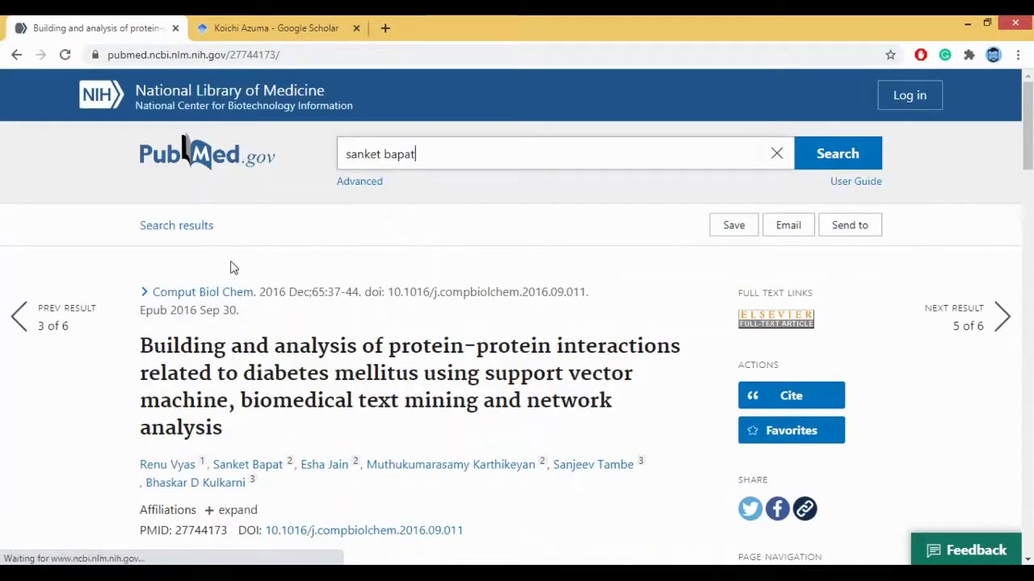
pyautogui.scroll(-3, 384, 292)
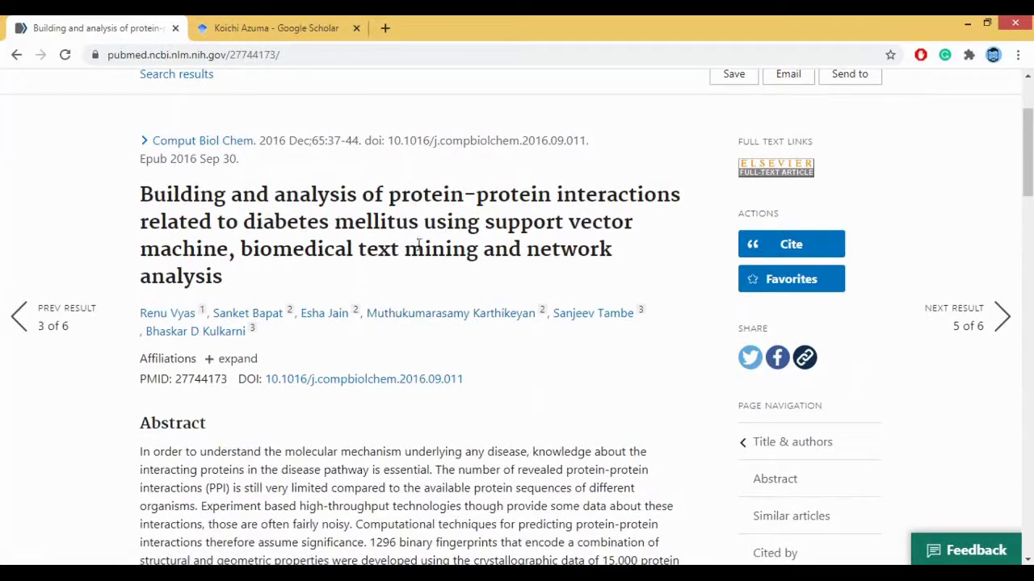
pyautogui.moveTo(141, 196); pyautogui.dragTo(260, 287)
pyautogui.click(282, 237)
pyautogui.scroll(-1, 478, 194)
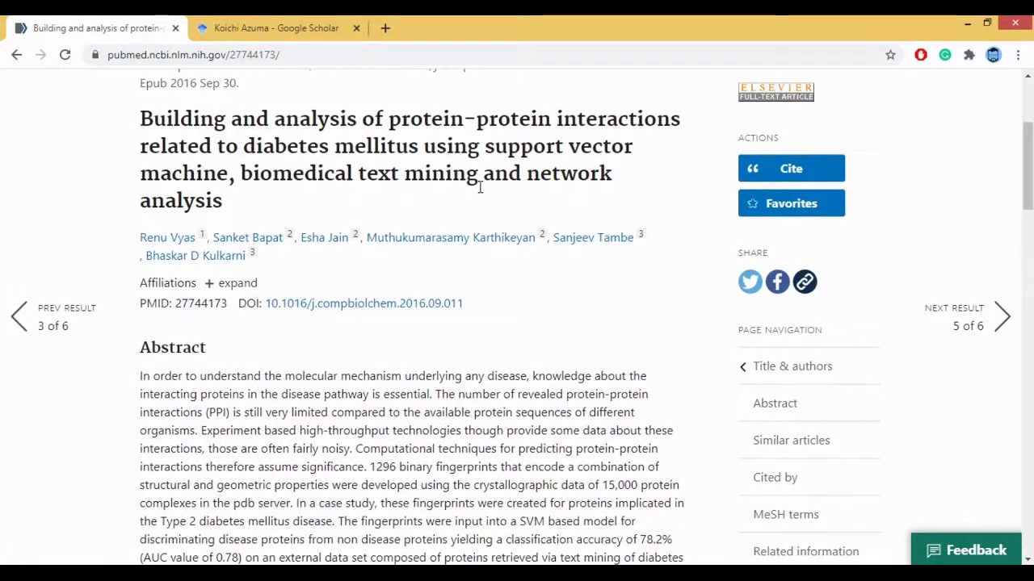
pyautogui.scroll(1, 477, 194)
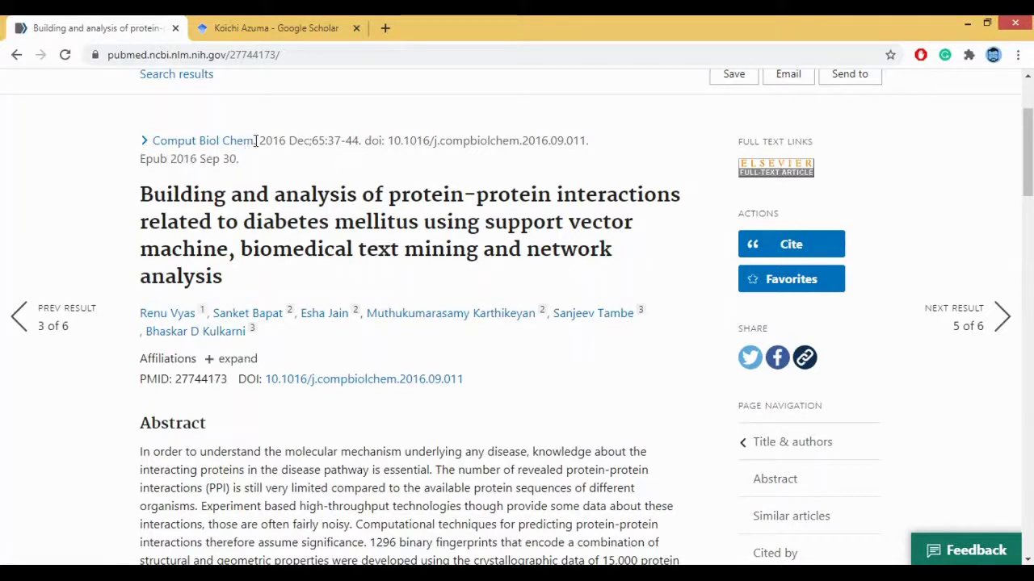
# Step: Select the page range 37-44 in the citation line and review the abstract and keywords
pyautogui.moveTo(257, 141); pyautogui.dragTo(305, 140)
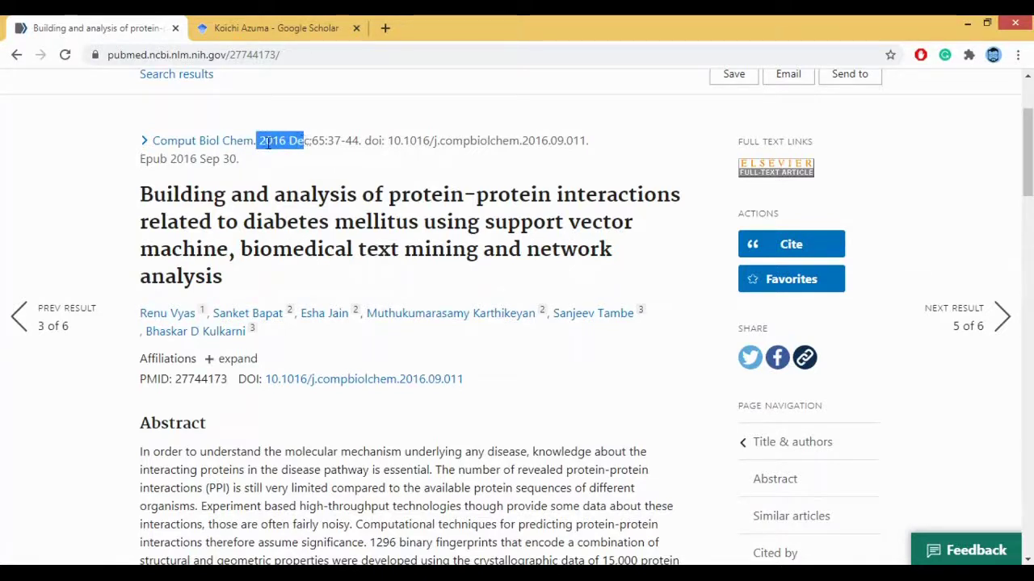
pyautogui.click(301, 137)
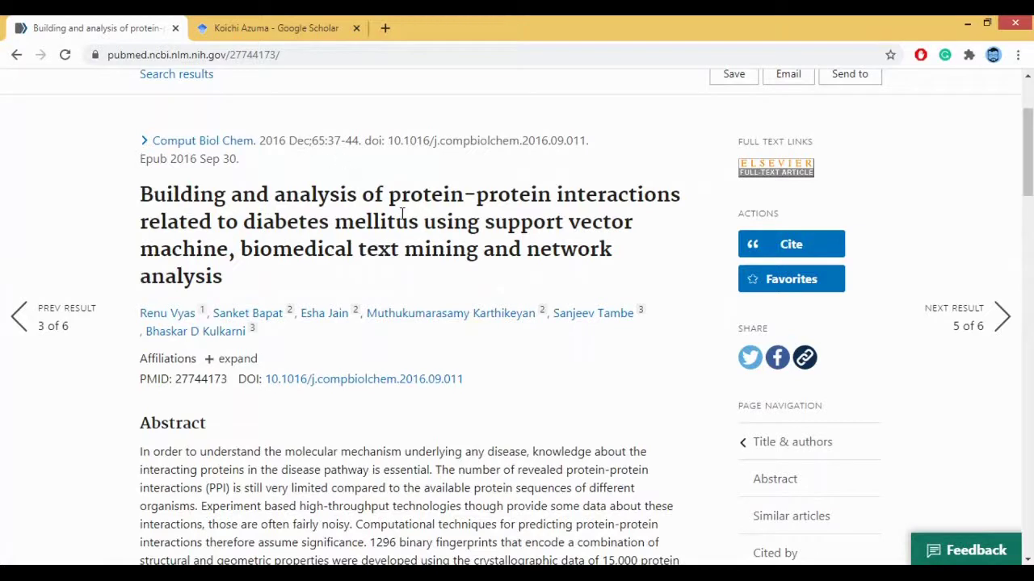
pyautogui.doubleClick(335, 141)
pyautogui.click(321, 140)
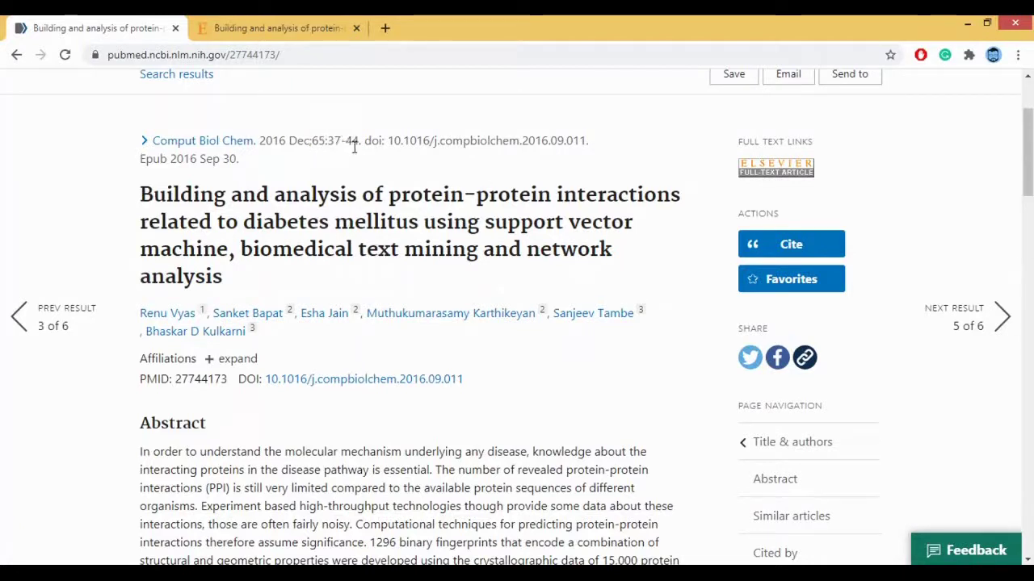
pyautogui.moveTo(358, 140); pyautogui.dragTo(328, 140)
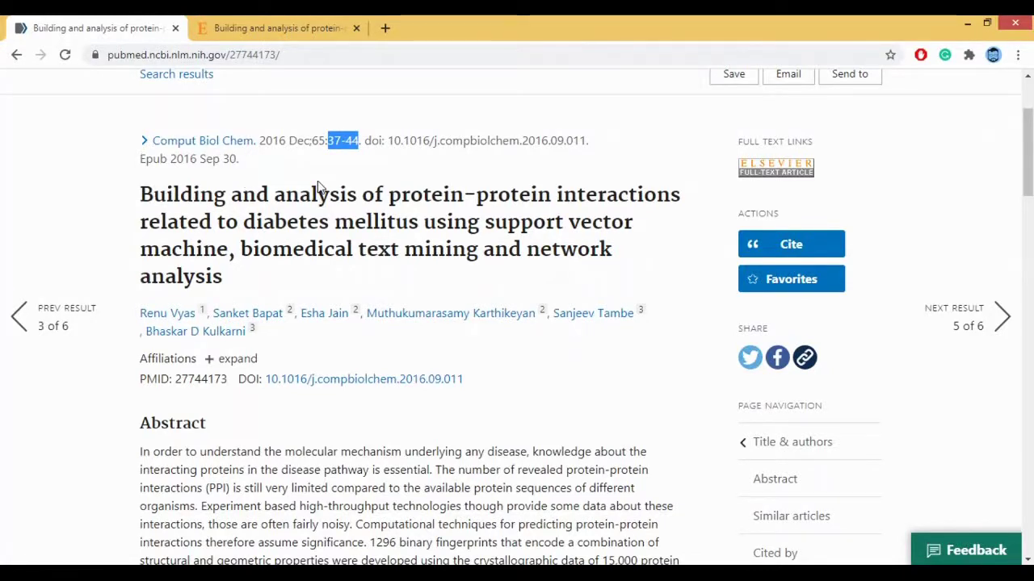
pyautogui.scroll(-3, 319, 186)
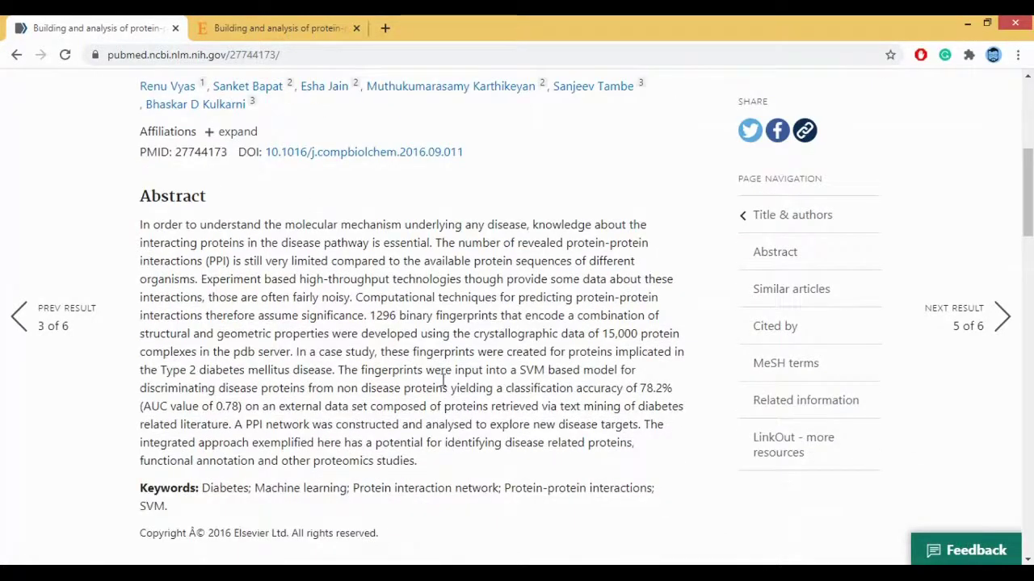
pyautogui.scroll(2, 443, 323)
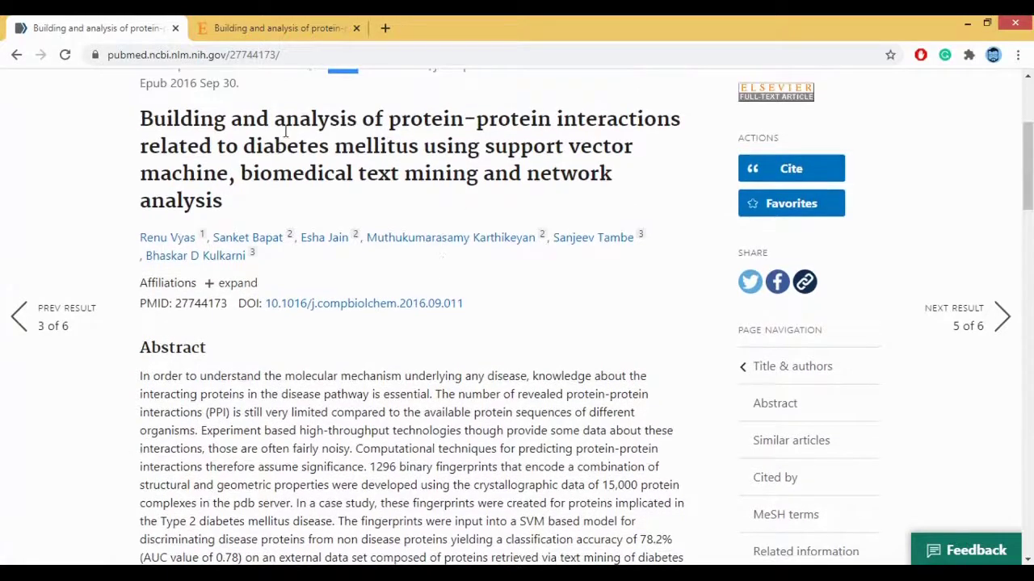
pyautogui.scroll(-3, 325, 201)
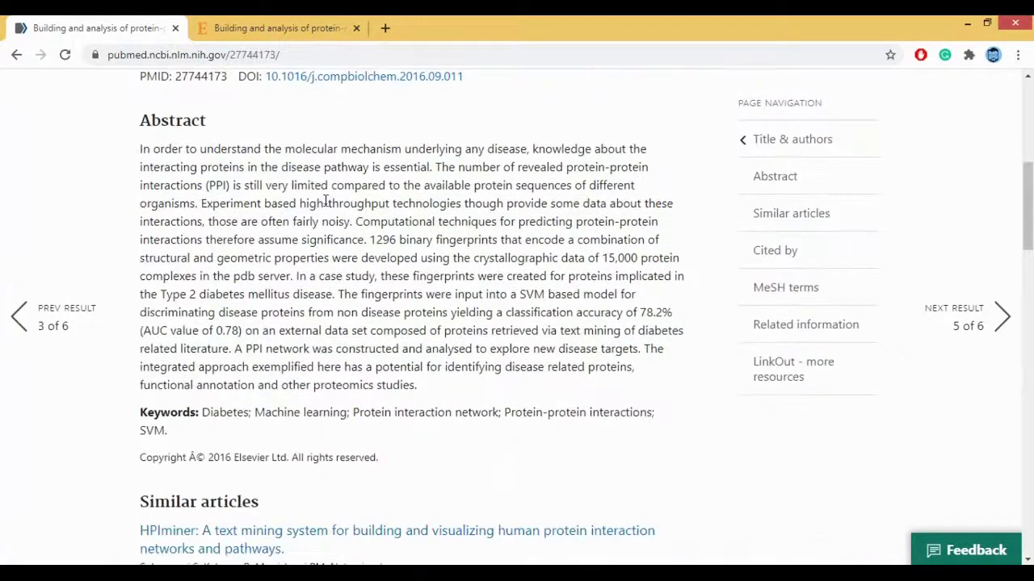
pyautogui.scroll(4, 376, 373)
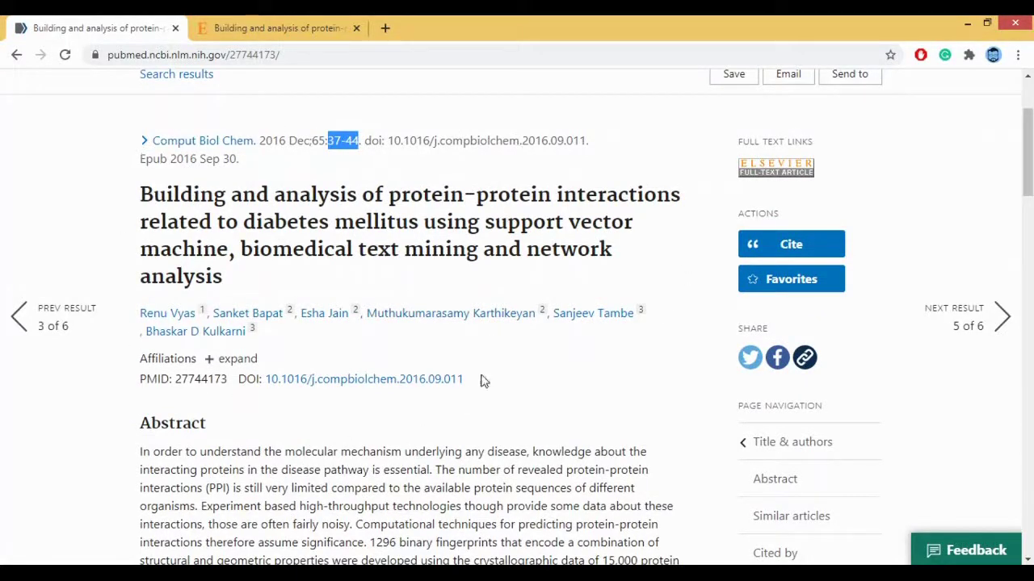
pyautogui.click(830, 255)
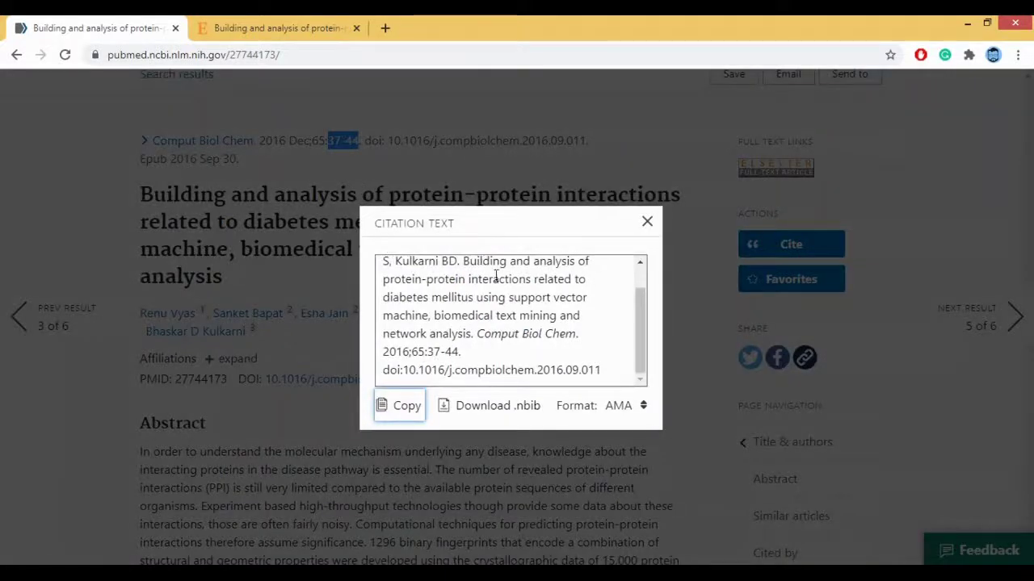
pyautogui.scroll(2, 485, 291)
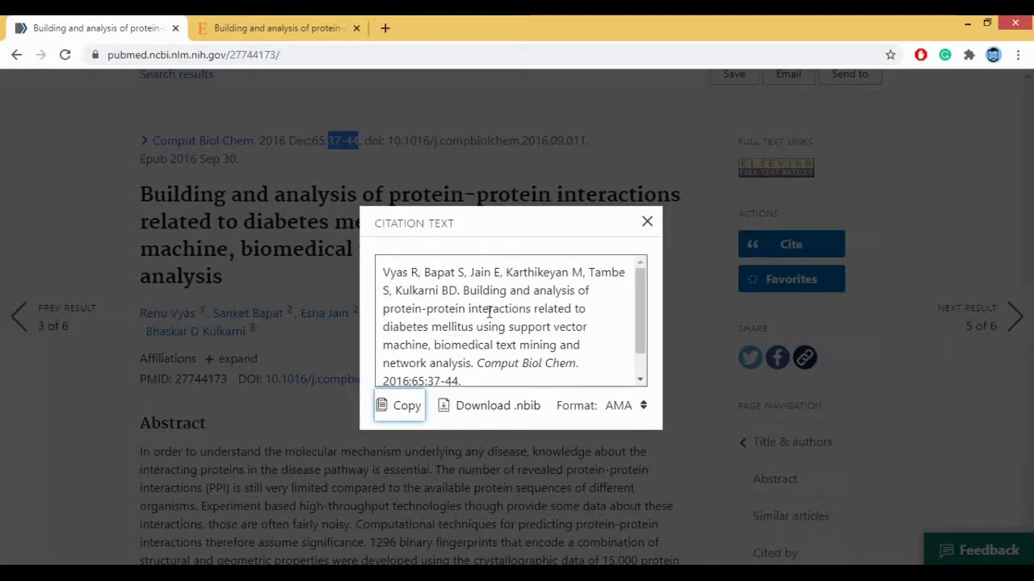
pyautogui.scroll(-1, 482, 315)
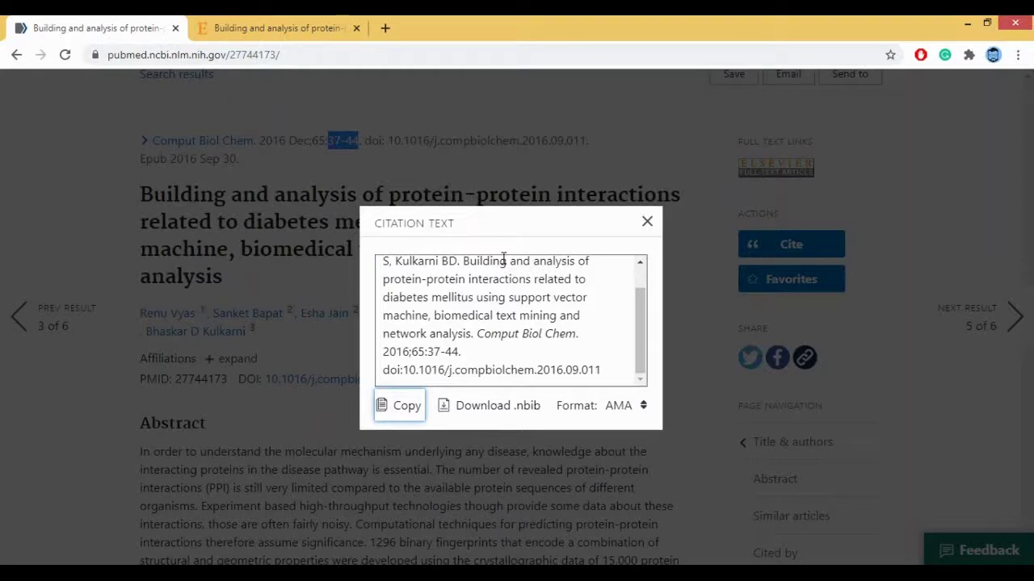
pyautogui.click(647, 221)
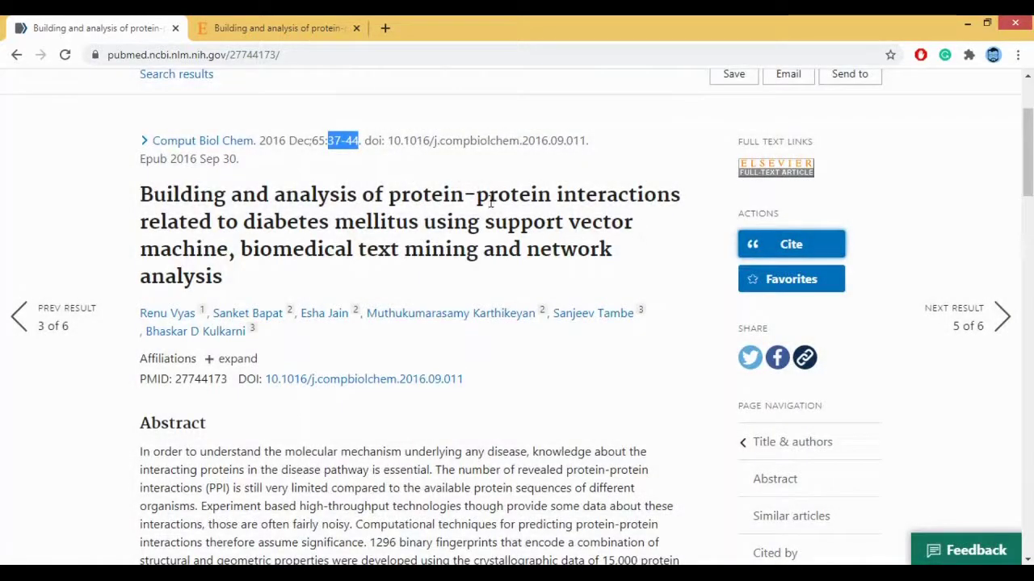
# Step: Deselect '37-44' in the citation line and scroll through the abstract and back
pyautogui.click(479, 183)
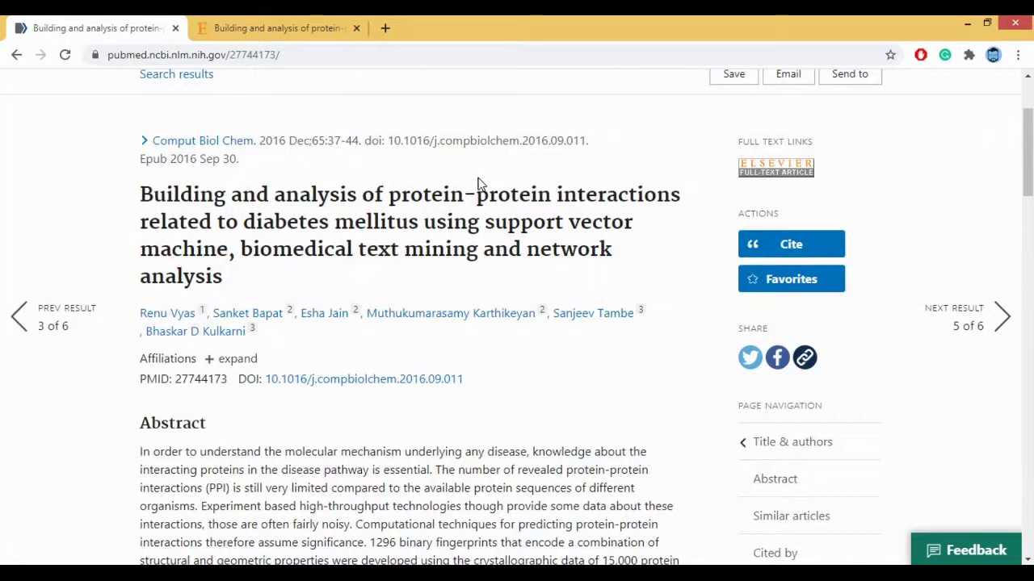
pyautogui.scroll(-3, 479, 233)
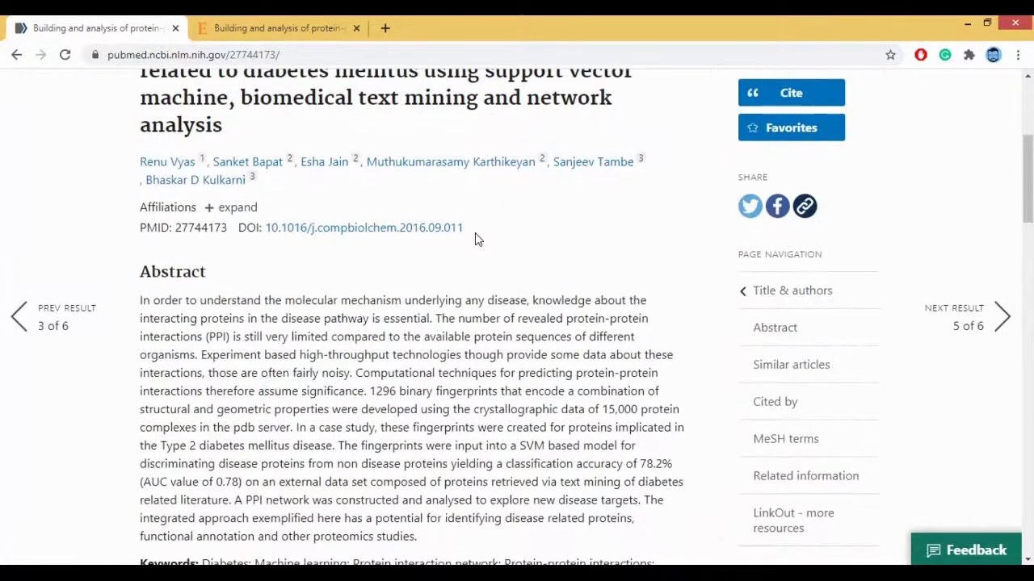
pyautogui.scroll(-3, 479, 234)
pyautogui.scroll(5, 499, 212)
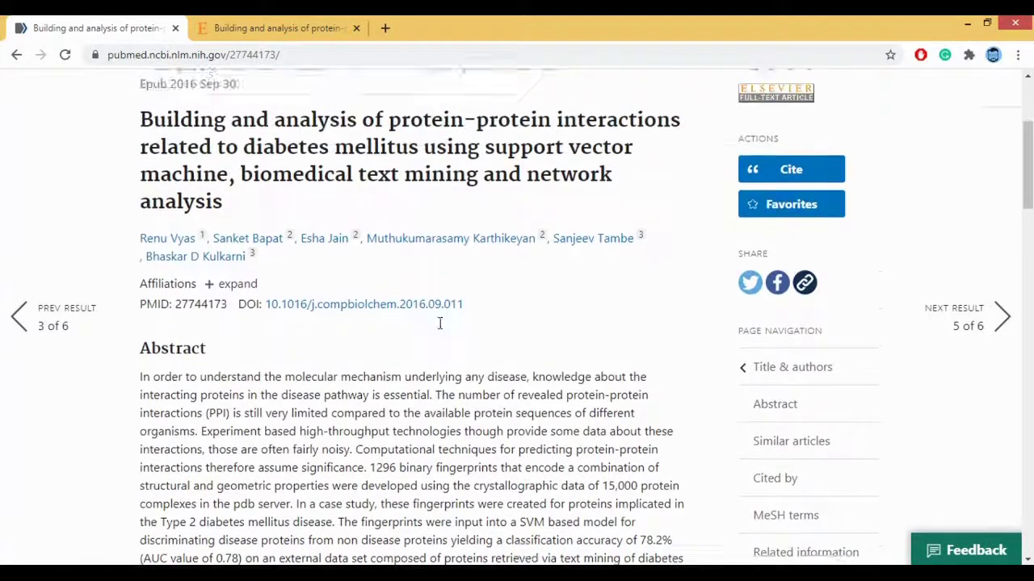
pyautogui.scroll(2, 273, 136)
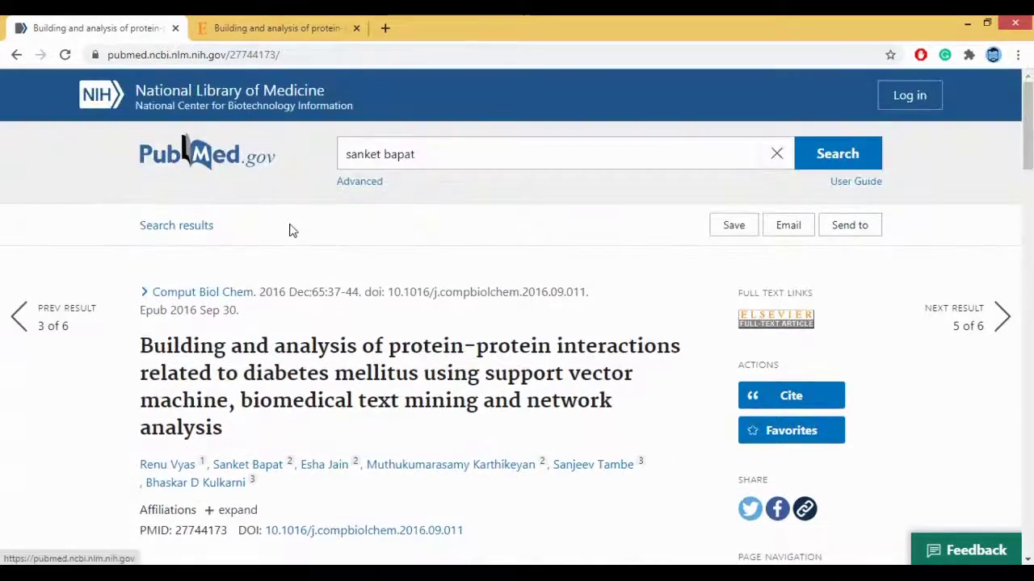
pyautogui.scroll(-1, 336, 311)
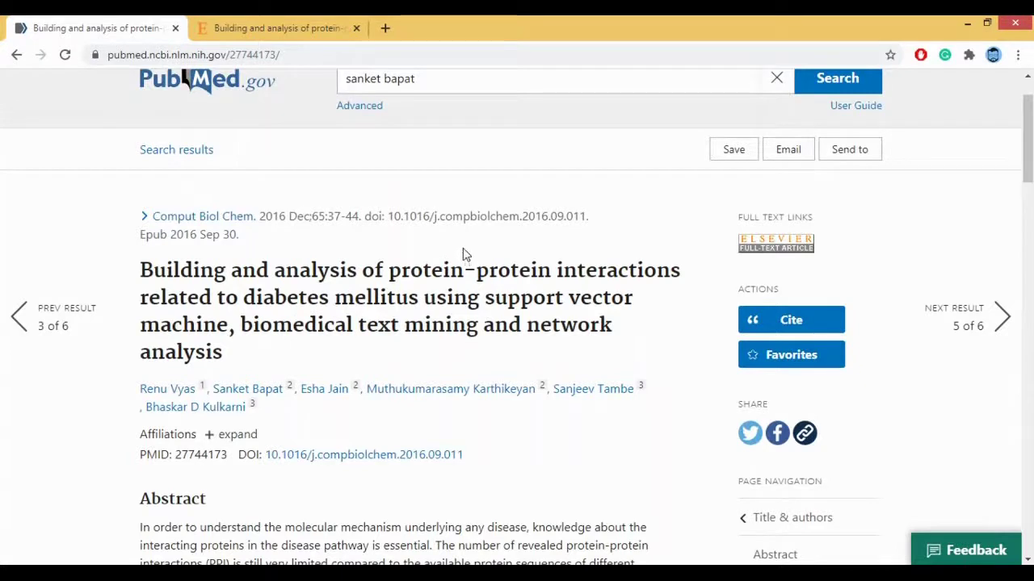
# Step: Open the Elsevier full-text article on ScienceDirect and close the duplicate tab
pyautogui.click(783, 251)
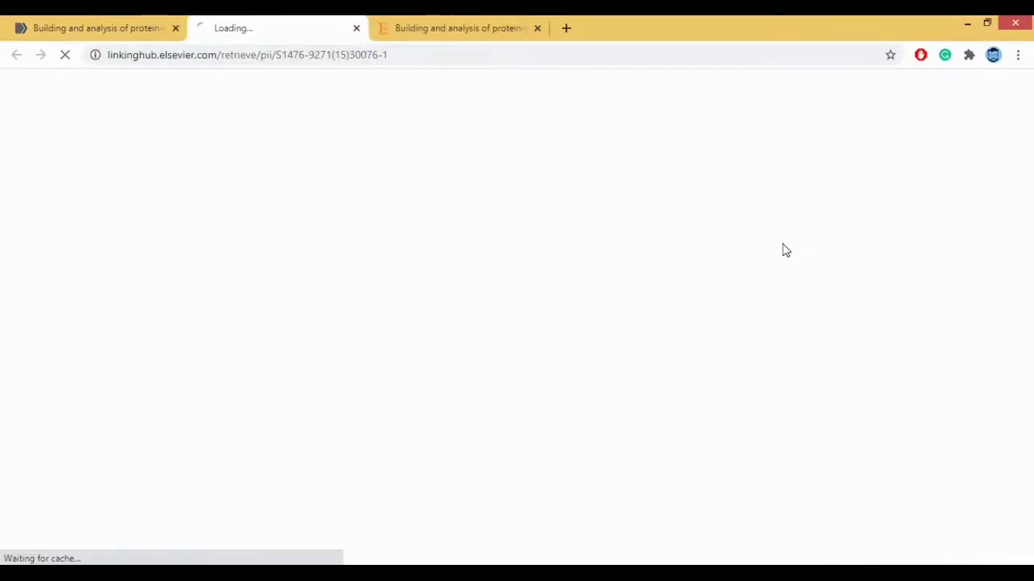
pyautogui.click(538, 26)
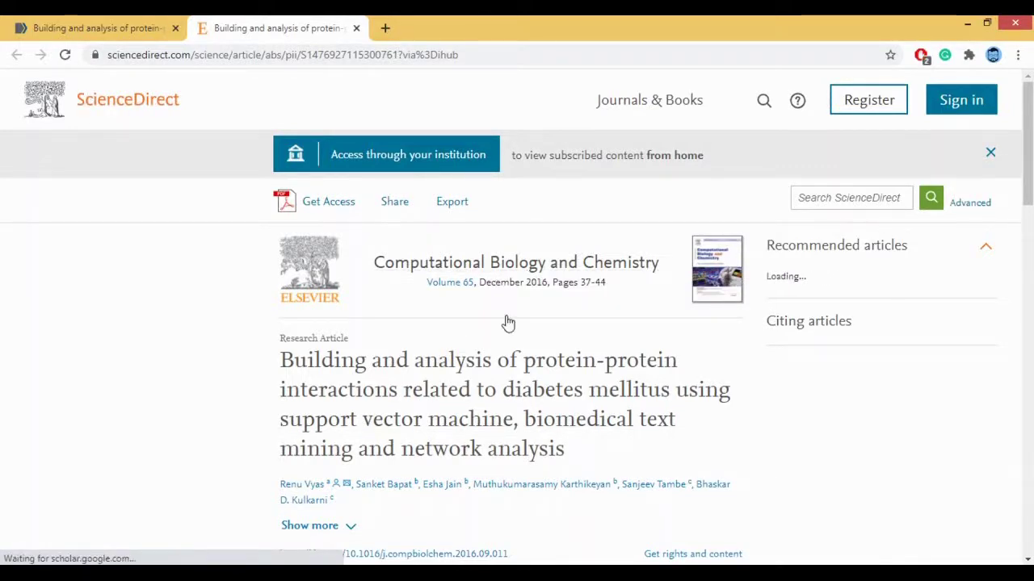
pyautogui.scroll(-1, 505, 321)
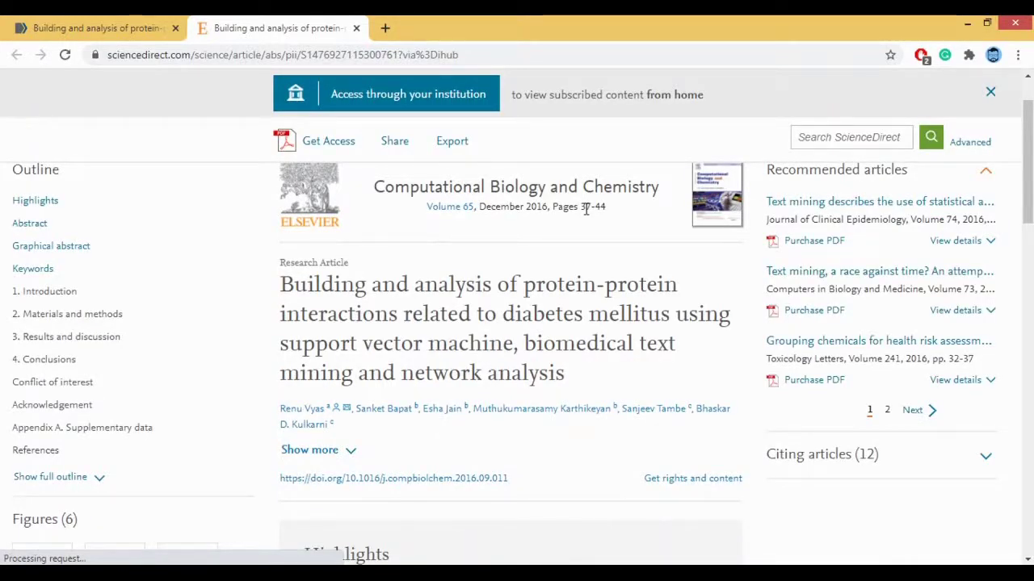
pyautogui.scroll(-3, 358, 247)
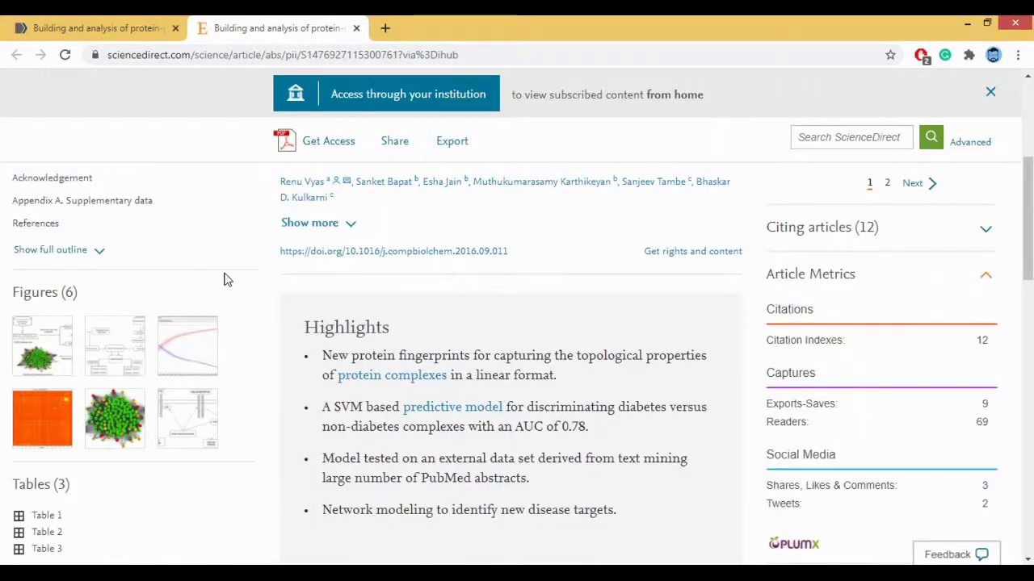
pyautogui.scroll(-1, 226, 279)
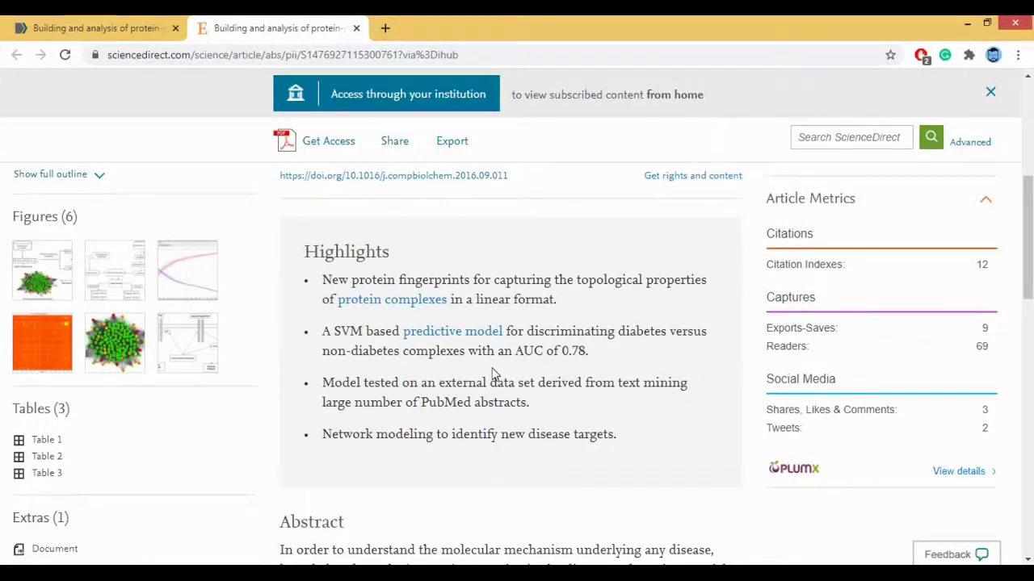
pyautogui.scroll(-5, 484, 375)
pyautogui.scroll(-1, 470, 374)
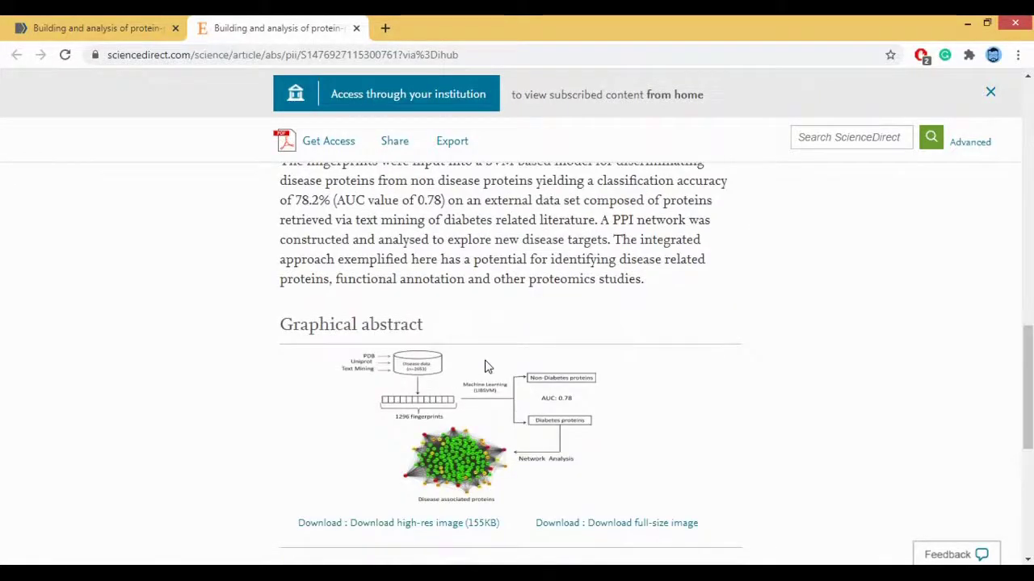
pyautogui.scroll(-3, 484, 368)
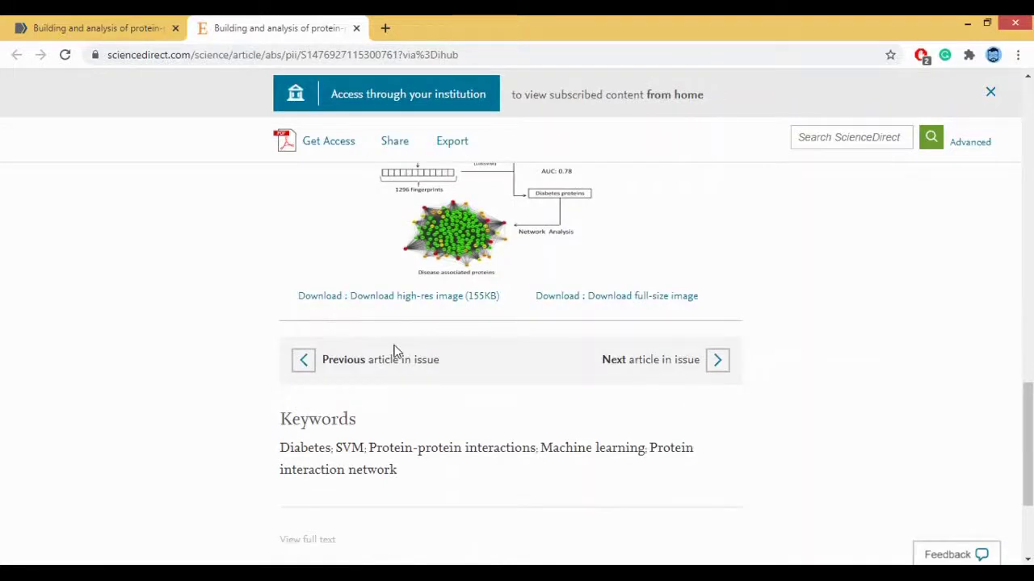
pyautogui.scroll(9, 395, 353)
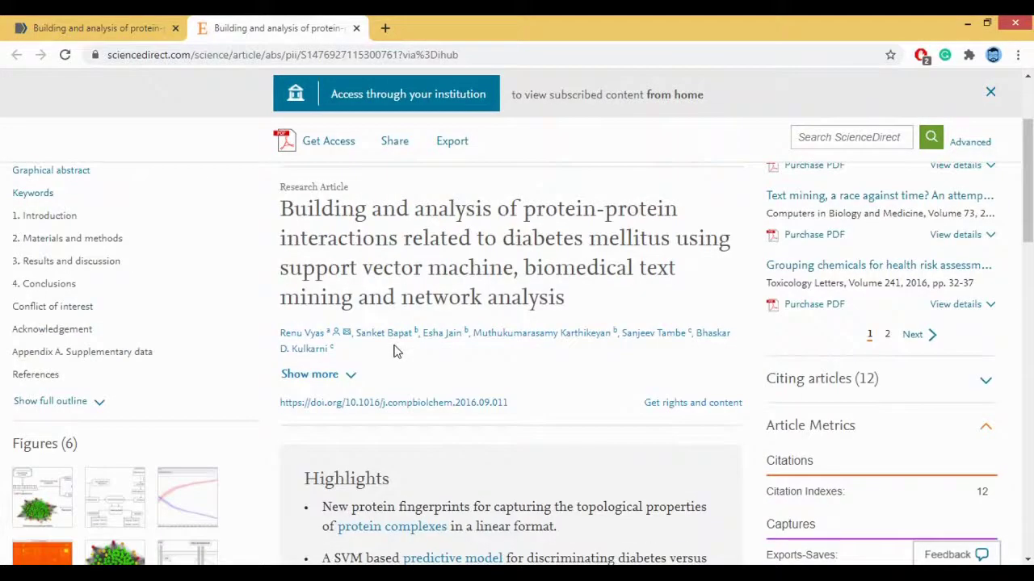
pyautogui.scroll(1, 395, 353)
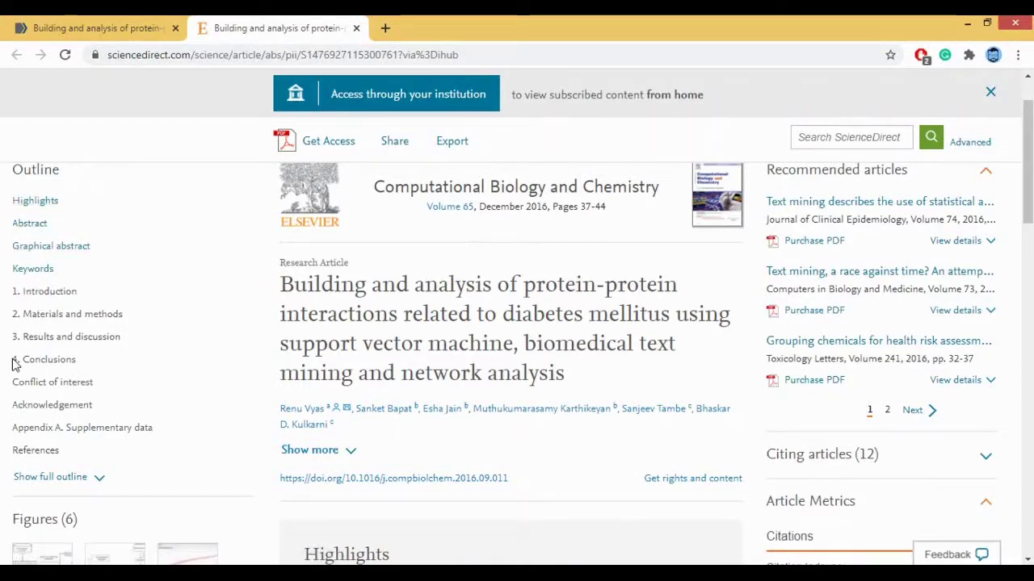
pyautogui.scroll(-4, 16, 364)
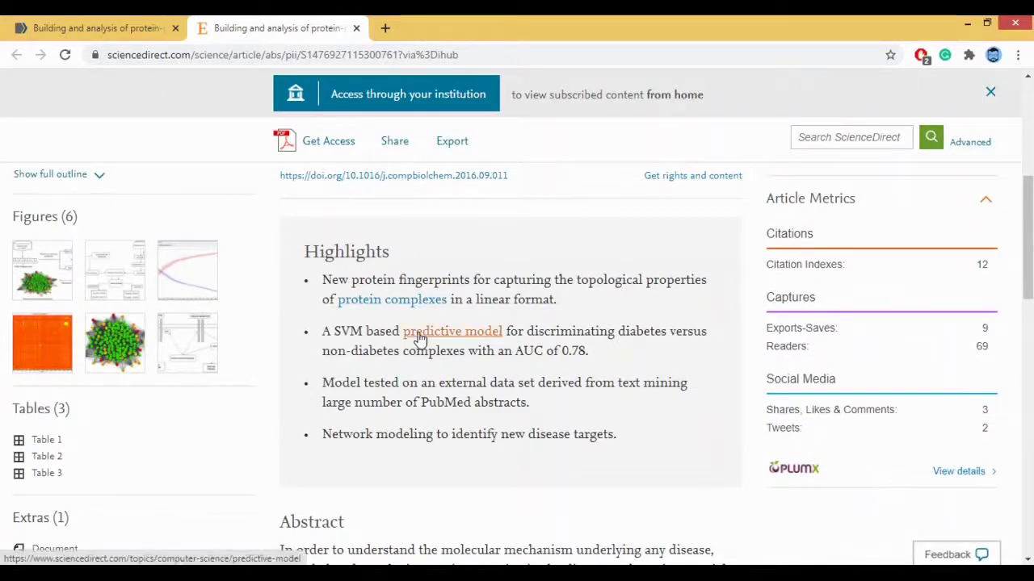
pyautogui.scroll(2, 417, 337)
pyautogui.scroll(1, 421, 319)
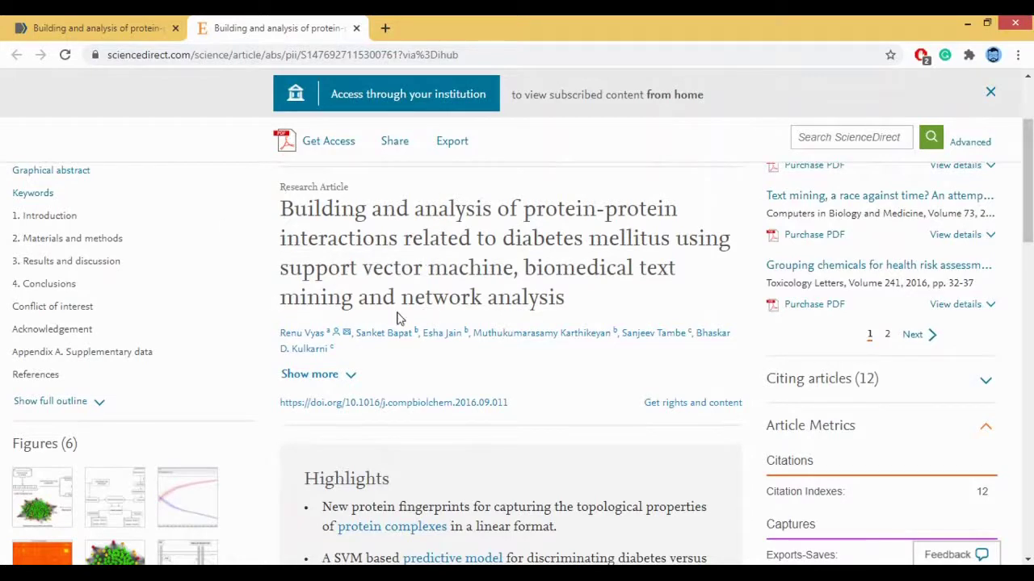
pyautogui.scroll(-1, 396, 319)
pyautogui.scroll(-2, 391, 323)
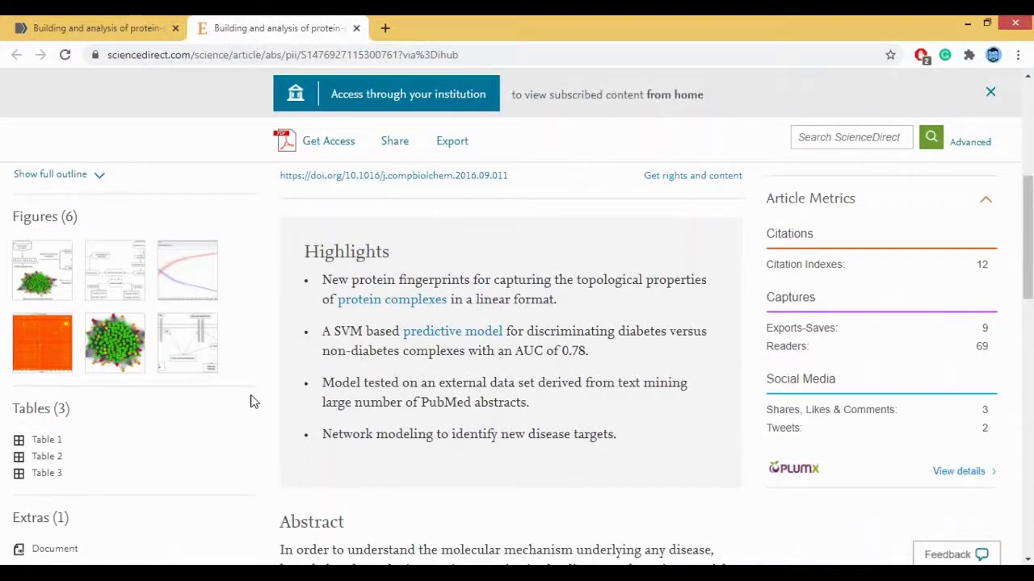
pyautogui.scroll(-2, 252, 371)
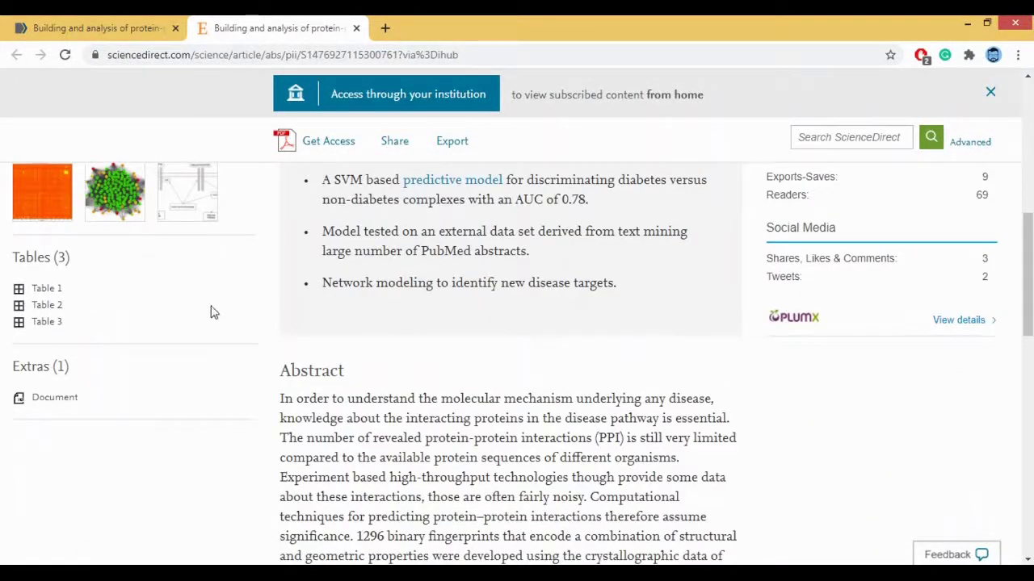